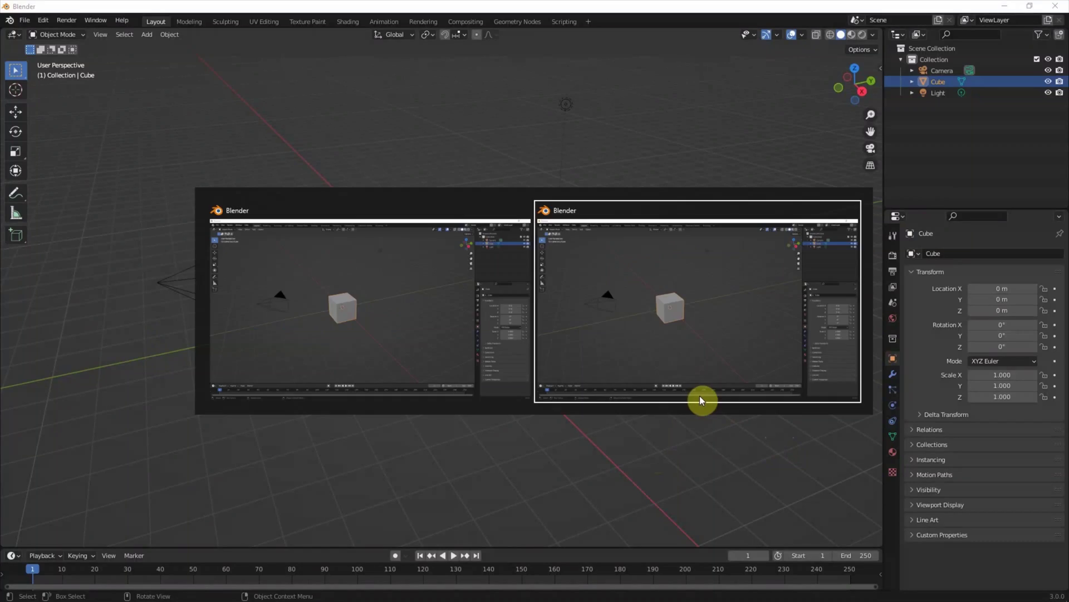
Step: Open Bird-Nest.blend in the first Blender window
left_click(743, 343)
left_click(23, 20)
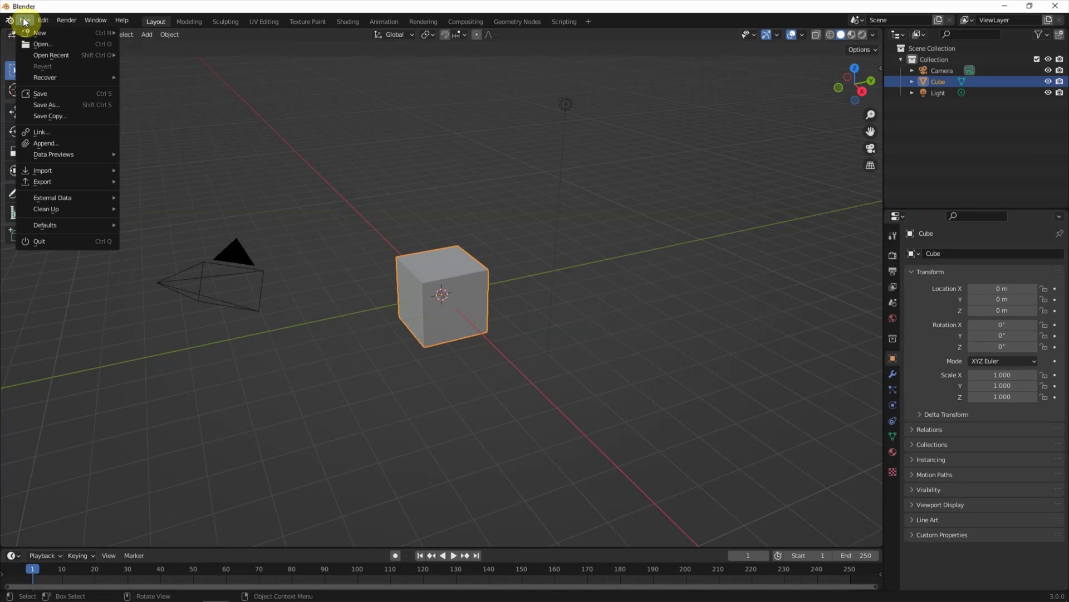
left_click(38, 42)
left_click(322, 165)
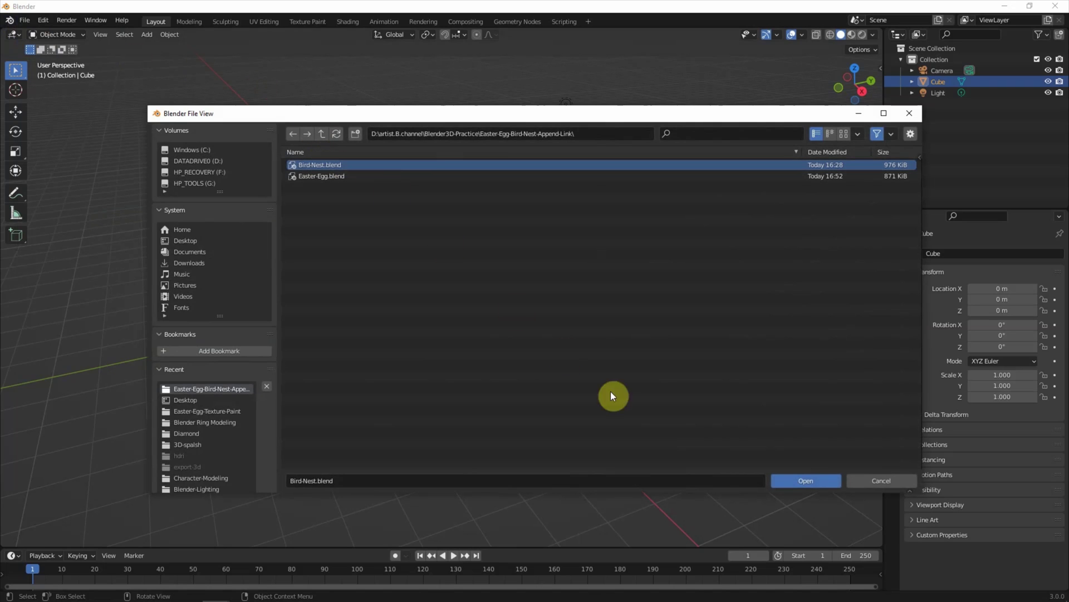
left_click(784, 481)
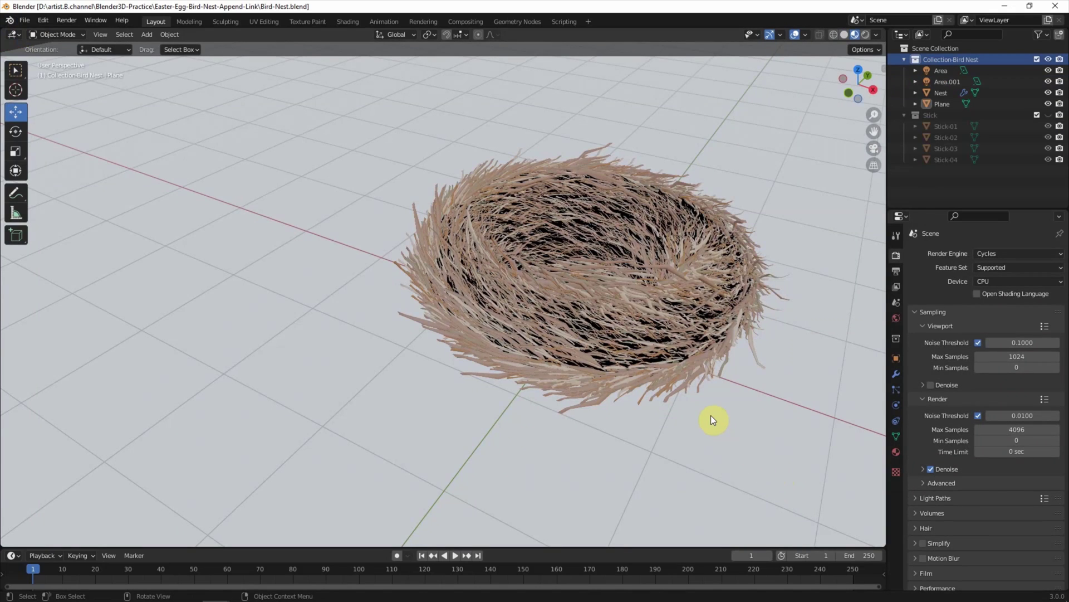
Step: Open Easter-Egg.blend in the second Blender window
key("alt+Tab")
left_click(726, 341, "alt")
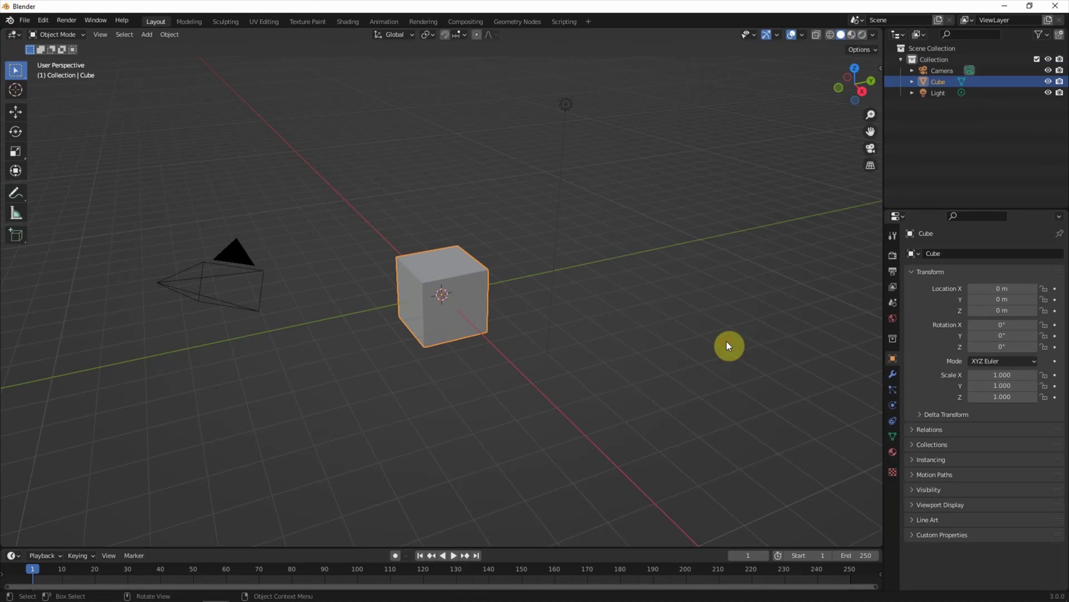
left_click(26, 21)
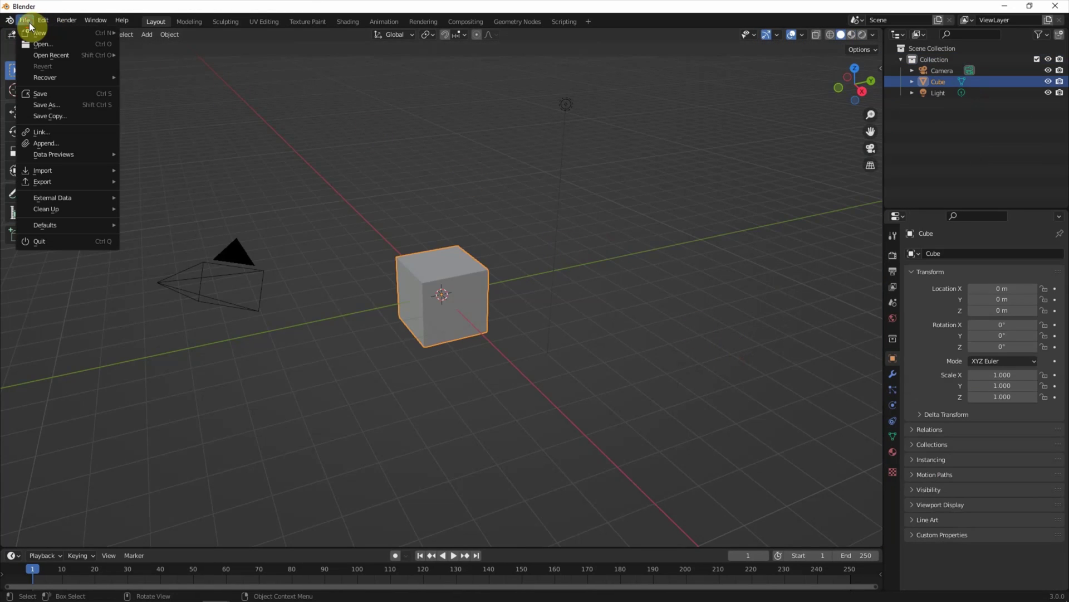
left_click(53, 43)
left_click(335, 176)
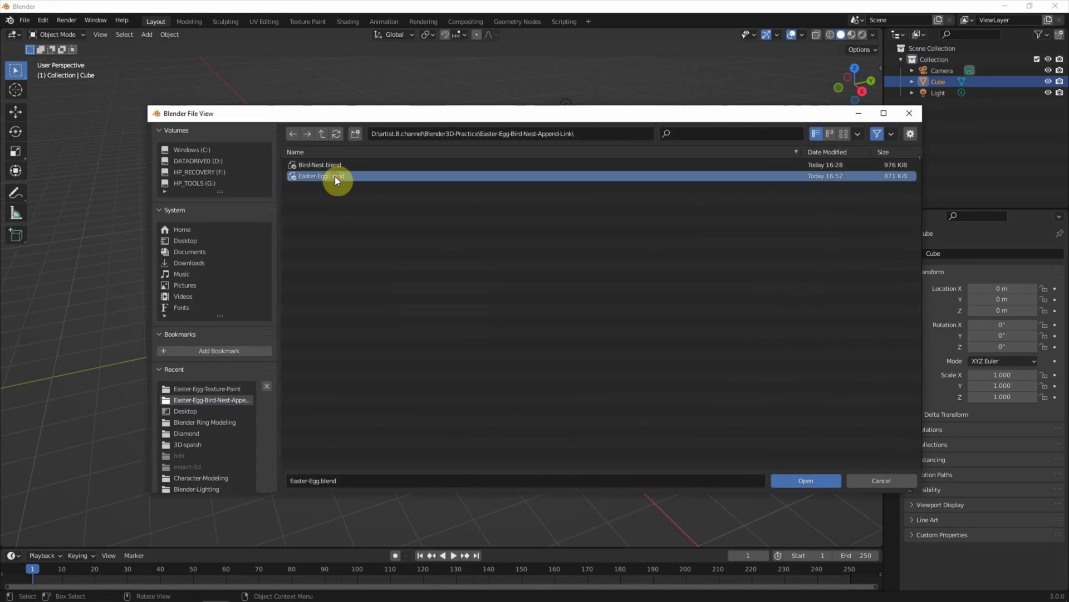
left_click(787, 482)
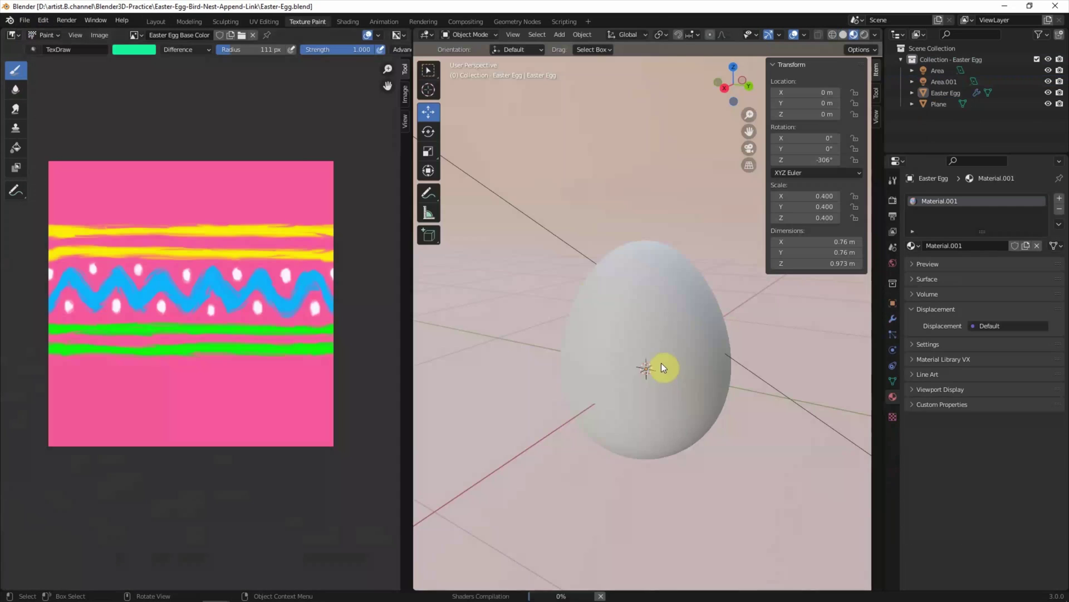
key("alt+Tab")
mouse_move(697, 303)
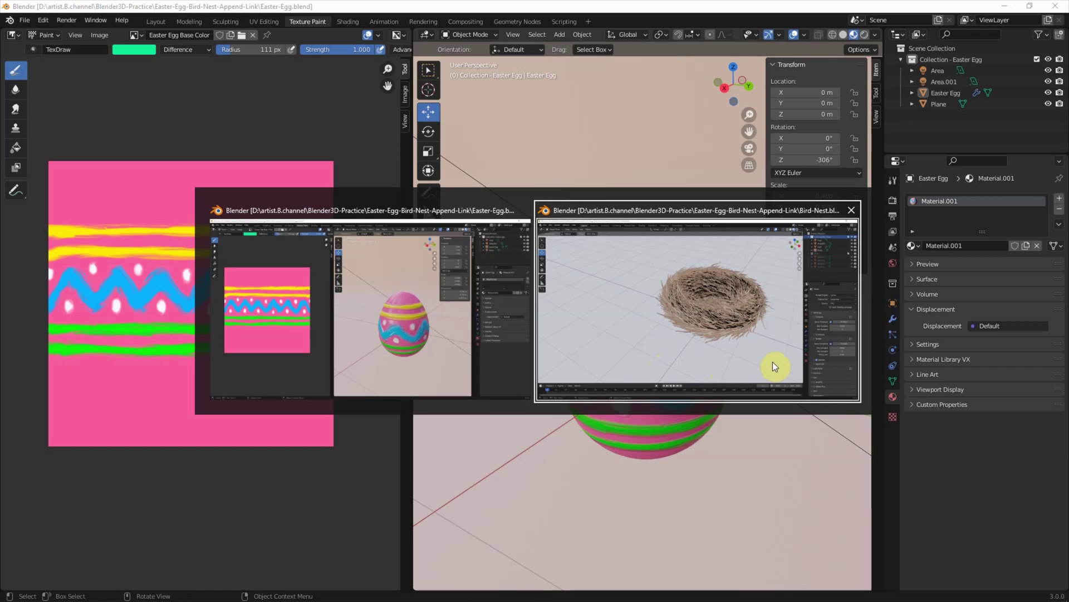
Step: Bring Bird-Nest forward, collapse the Bird Nest and Stick collections, and activate Scene Collection
left_click(773, 363)
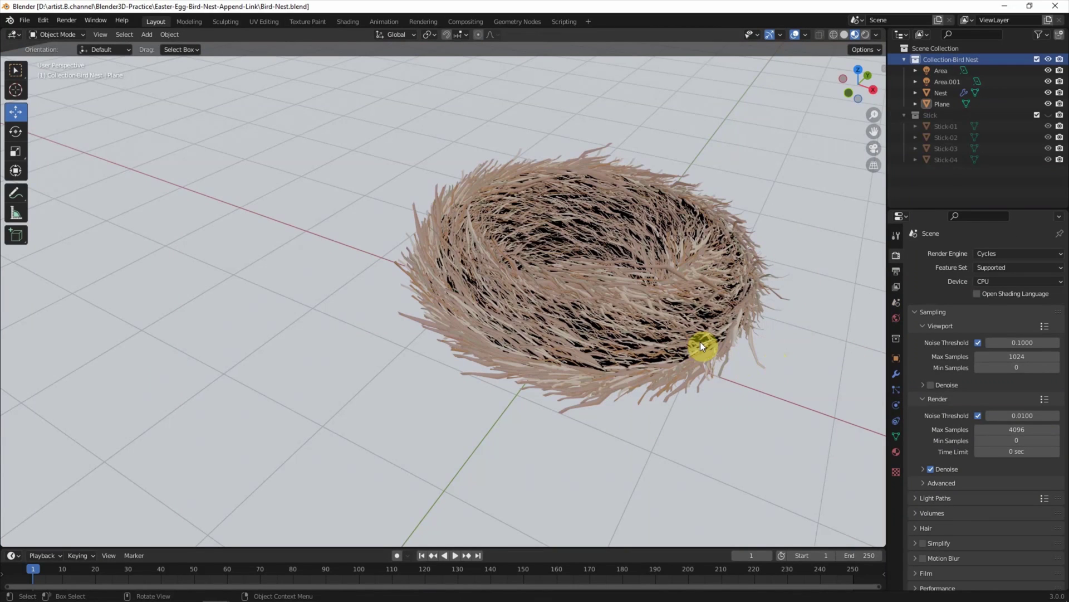
left_click(903, 59)
left_click(931, 49)
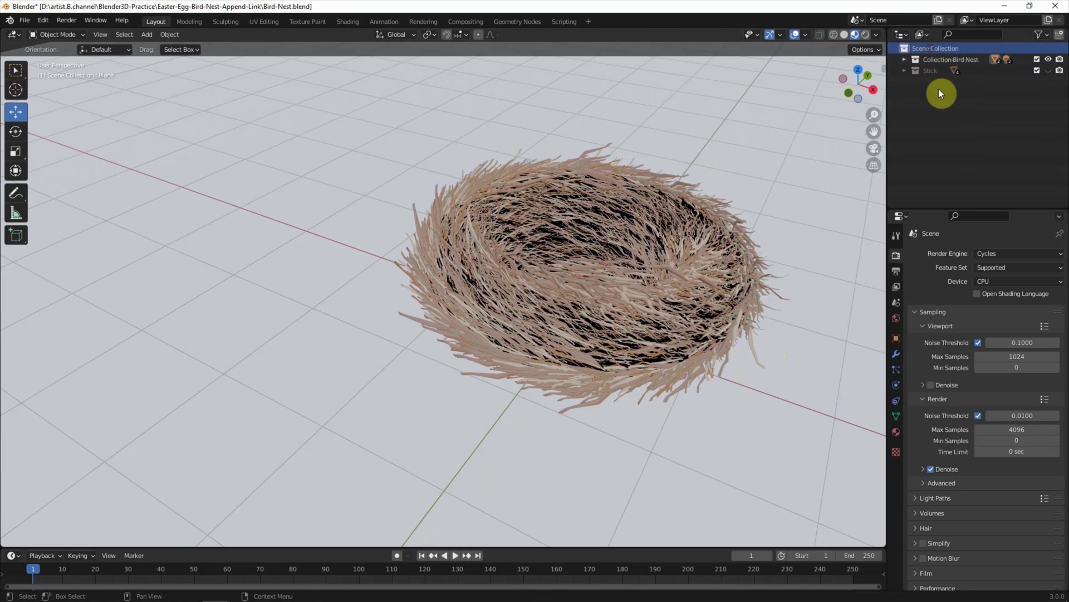
left_click(27, 21)
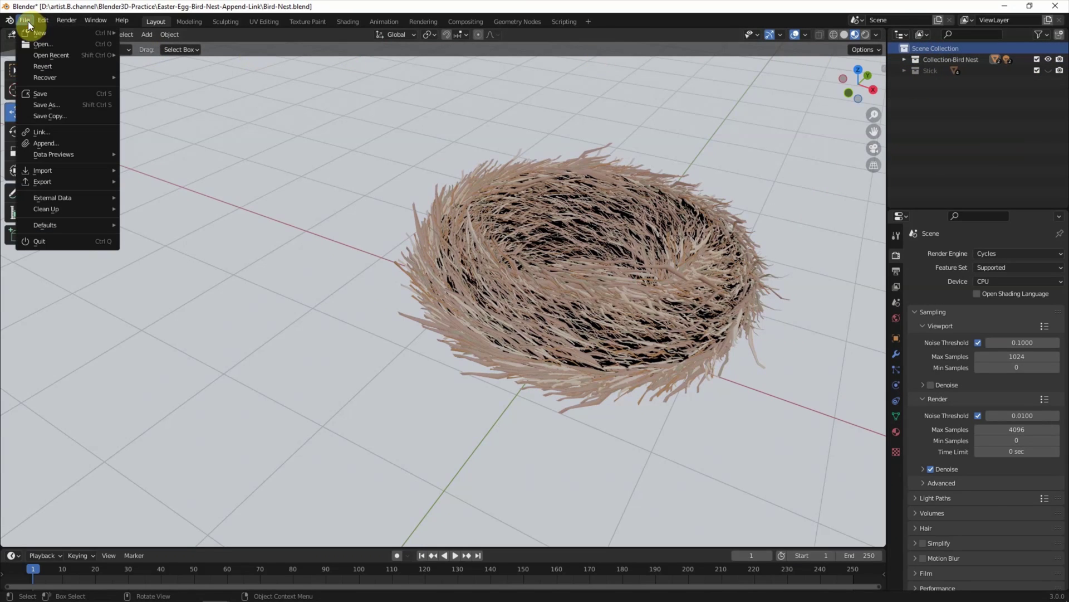
Step: Append 'Collection - Easter Egg' from Easter-Egg.blend into the nest scene
left_click(69, 143)
left_click(315, 165)
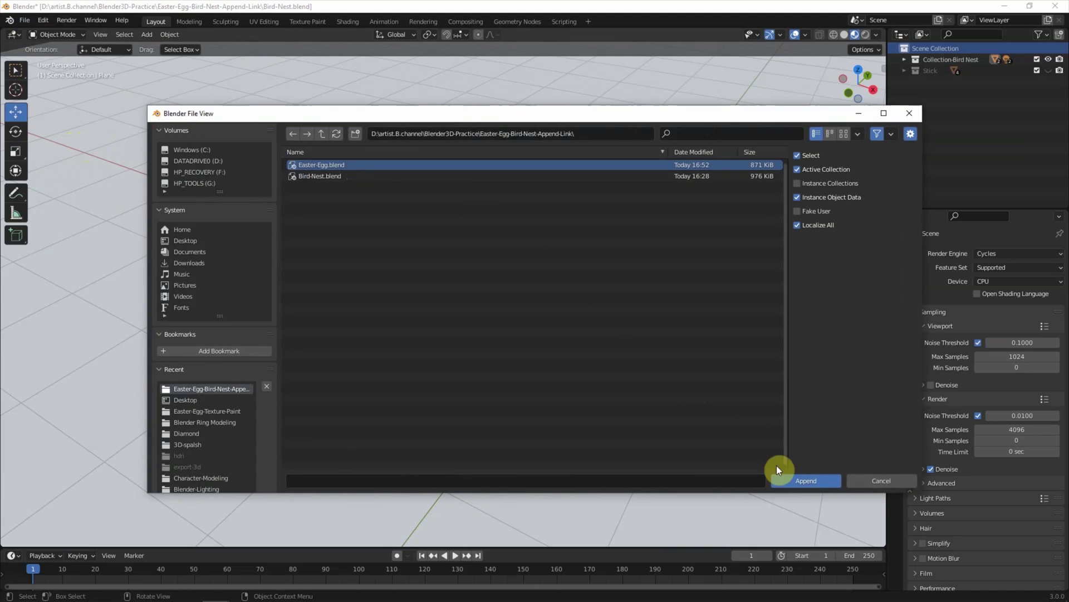
left_click(784, 478)
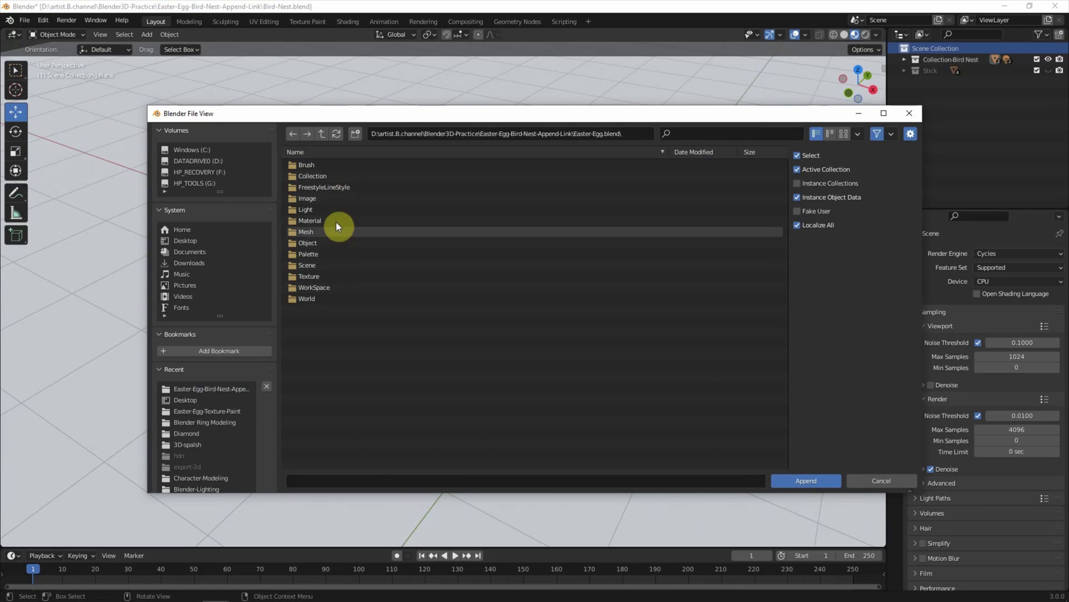
left_click(335, 176)
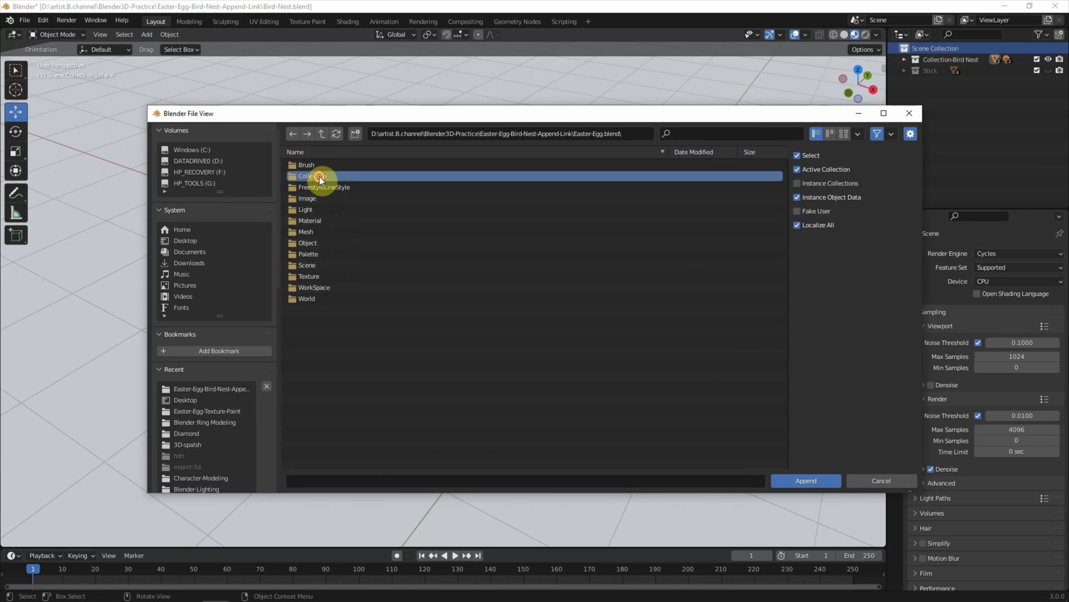
double_click(319, 176)
left_click(322, 164)
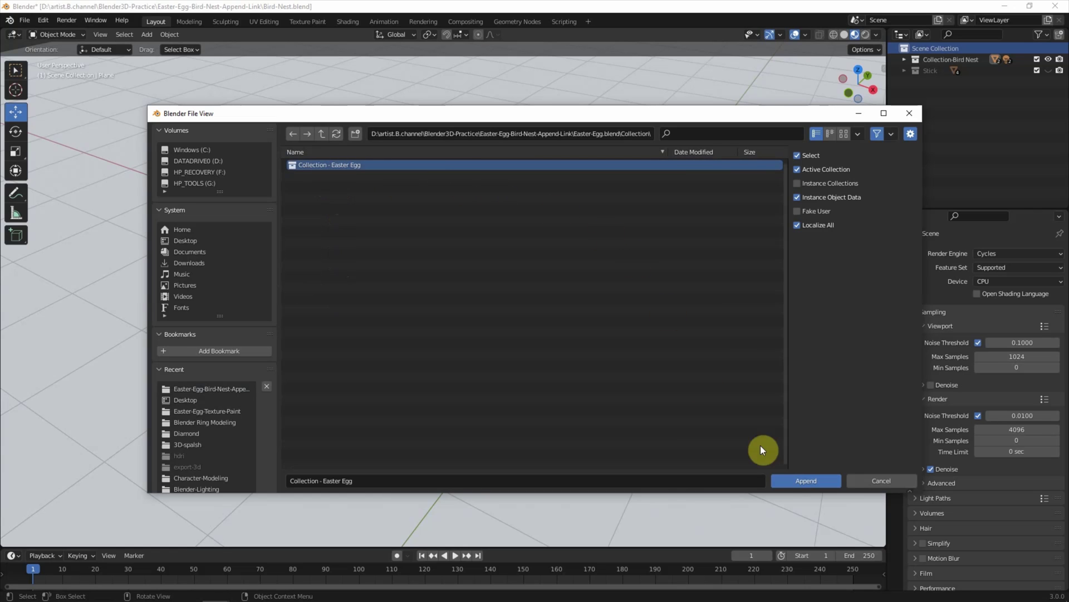
left_click(785, 479)
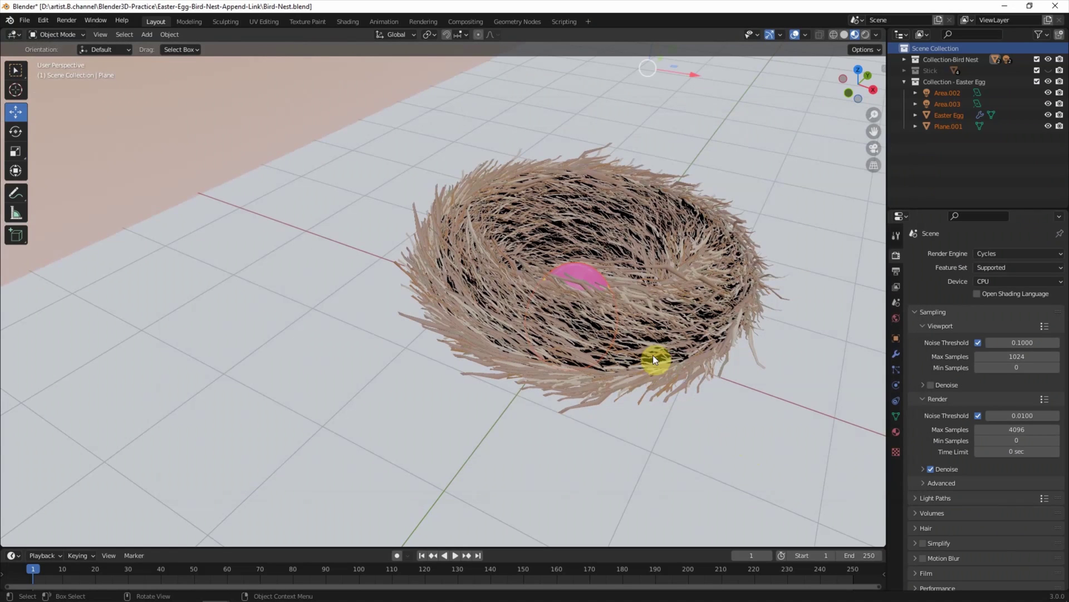
Step: Hide the bird nest collection and inspect the appended egg and backdrop plane
left_click(906, 82)
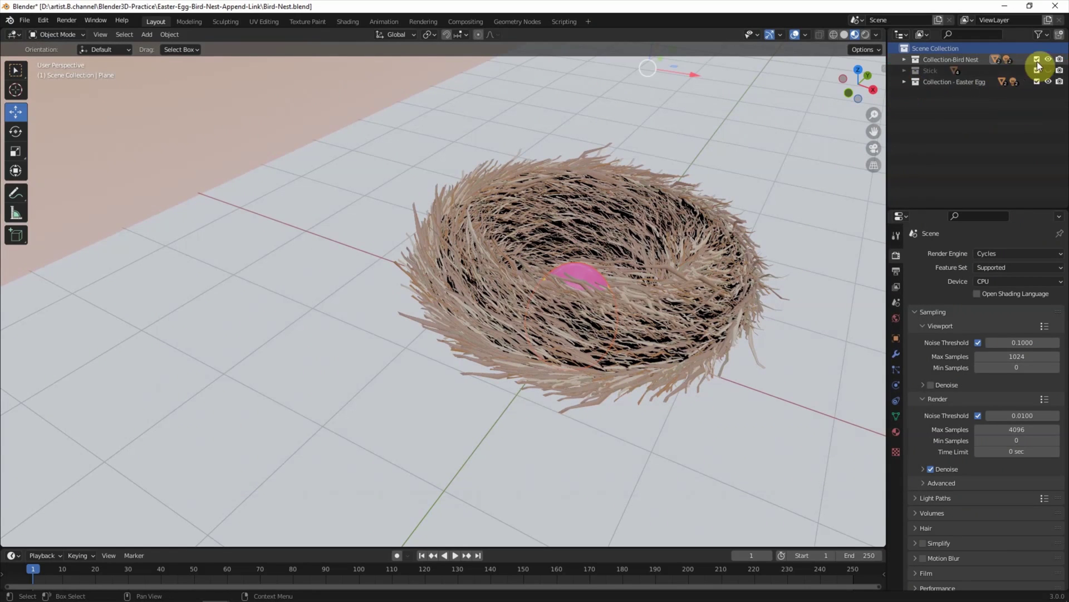
left_click(1048, 59)
middle_click_drag(678, 266, 677, 266)
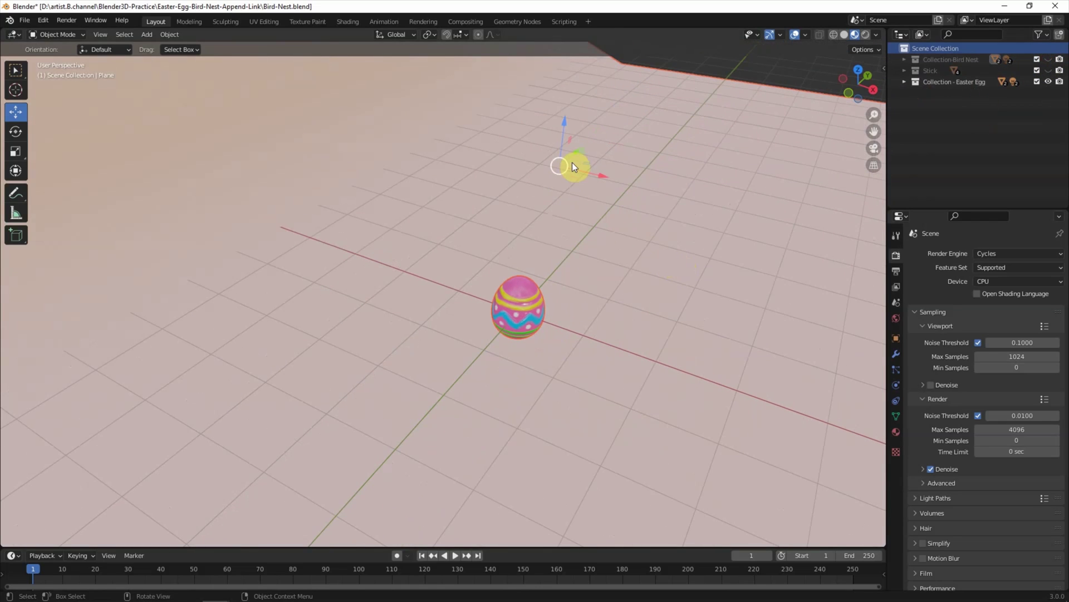
left_click_drag(573, 166, 589, 188)
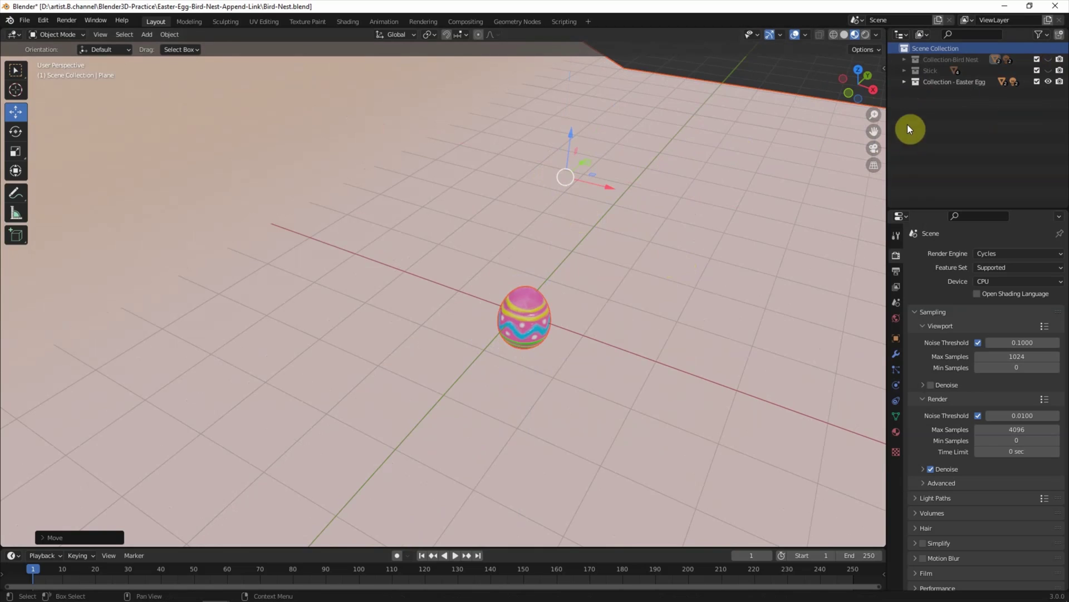
left_click(916, 104)
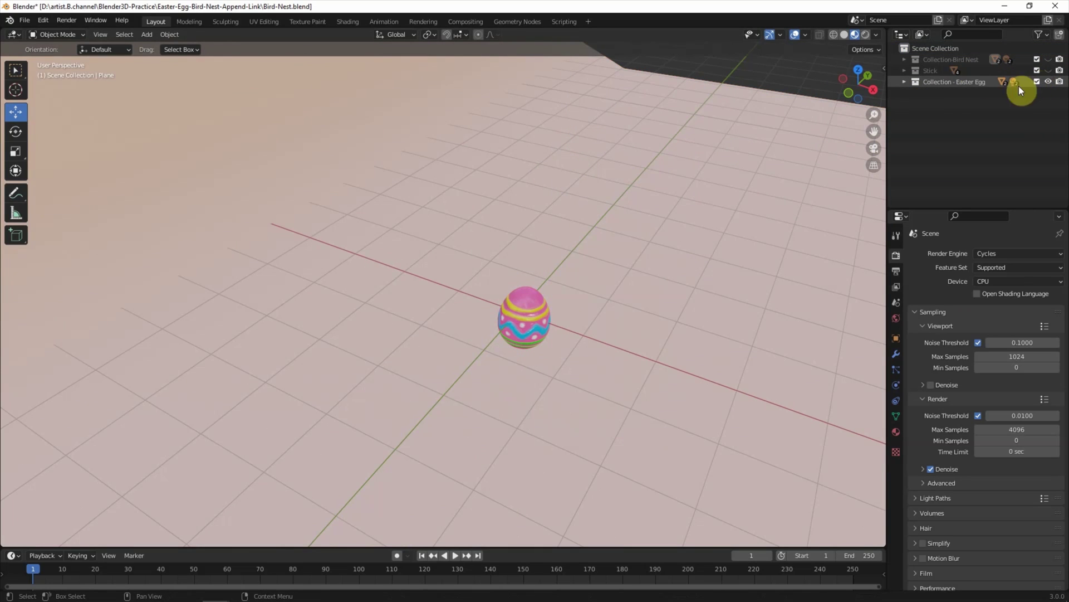
Step: Delete every object in Collection - Easter Egg and show the bird nest collection again
left_click(924, 82)
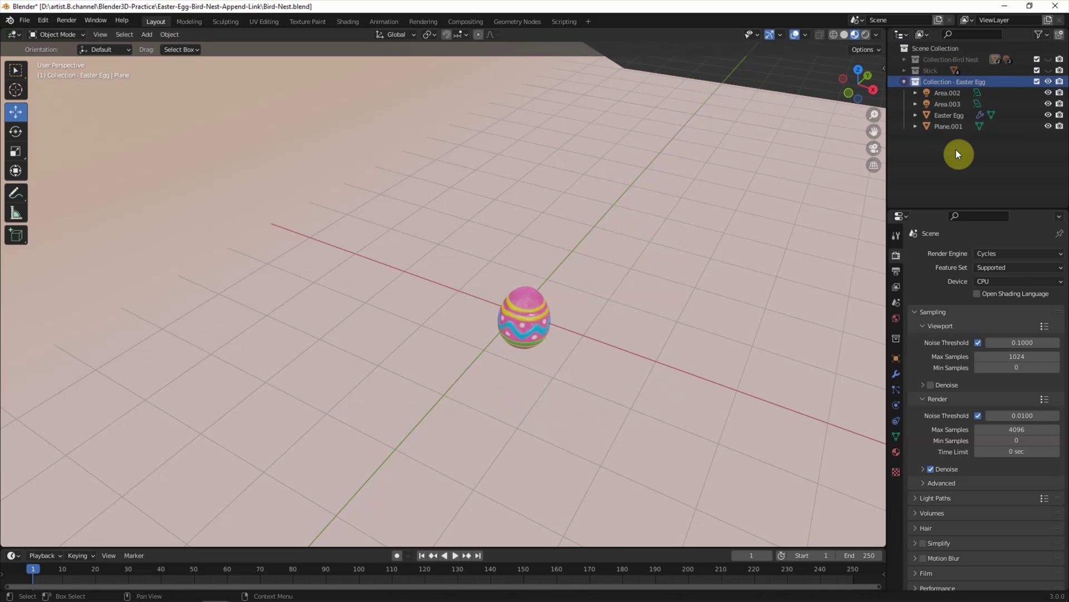
double_click(925, 81)
key("x")
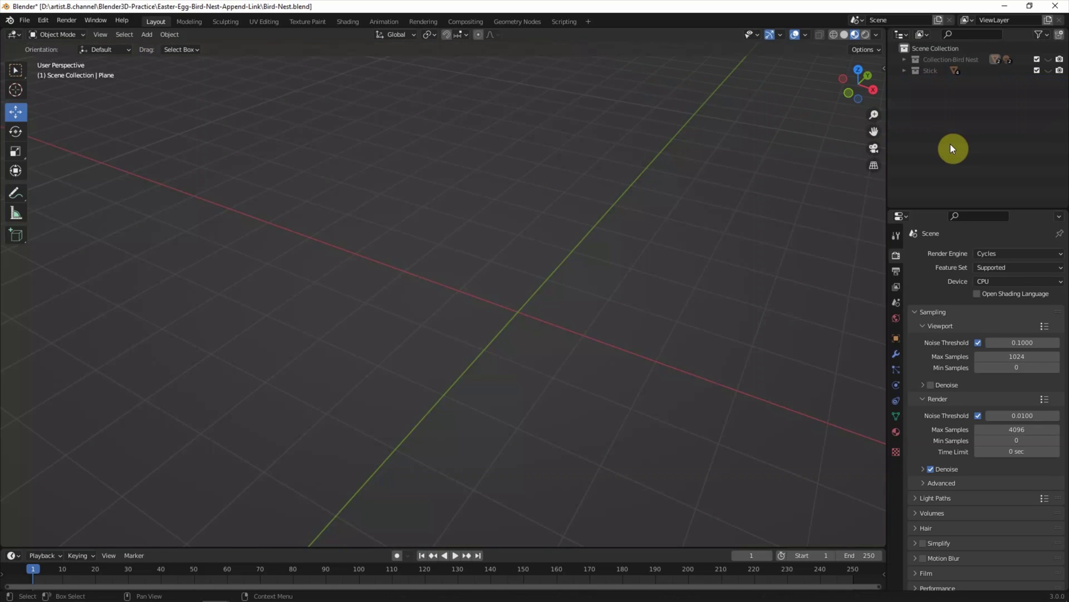
left_click(1049, 59)
scroll(554, 250, "up", 2)
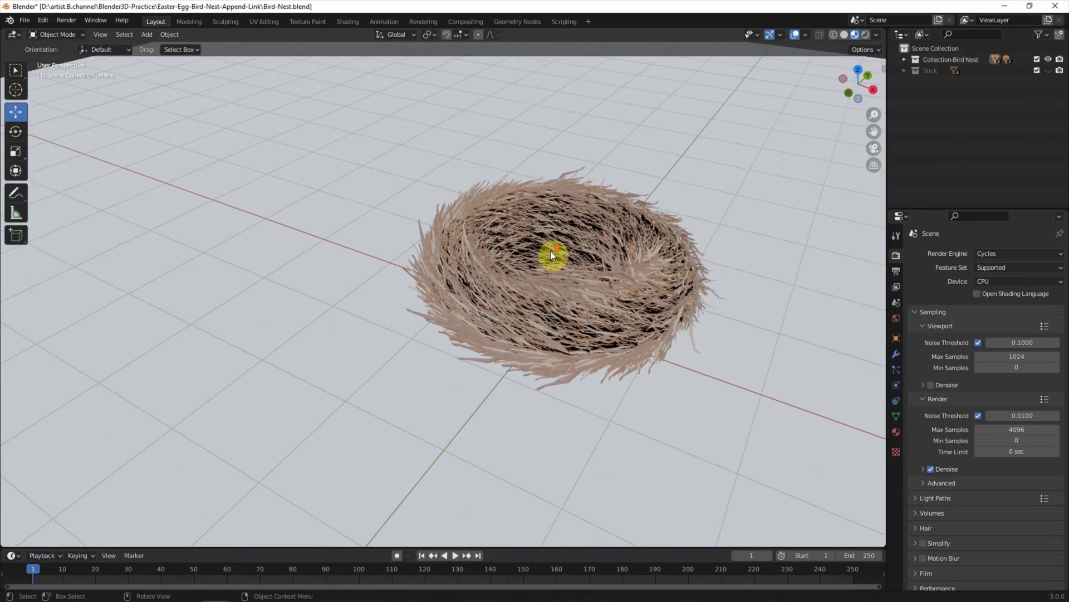
left_click(25, 20)
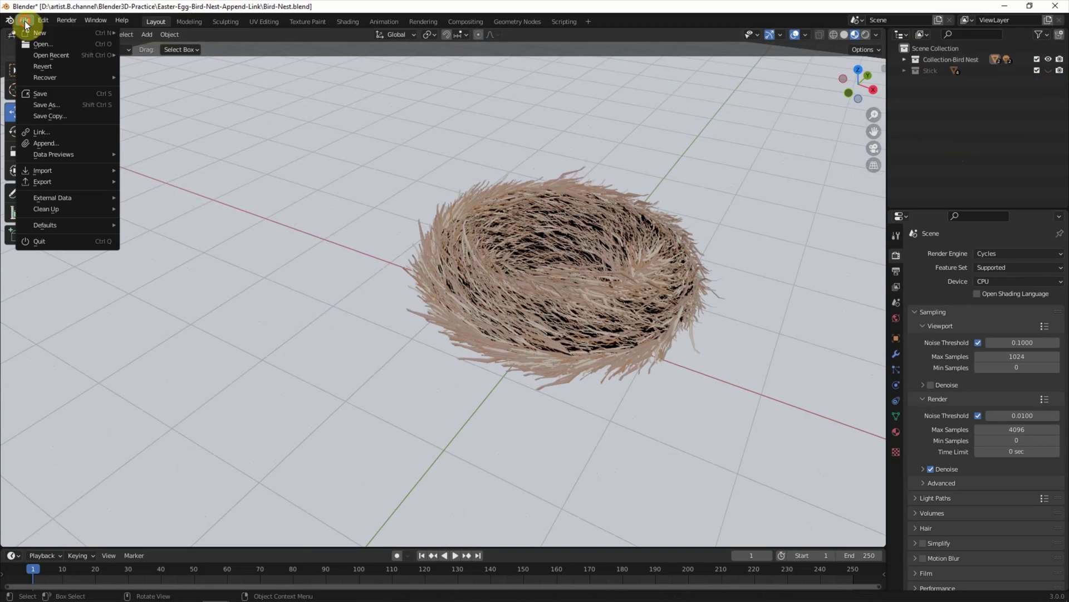
Step: Append only the Easter Egg object from Easter-Egg.blend
left_click(69, 145)
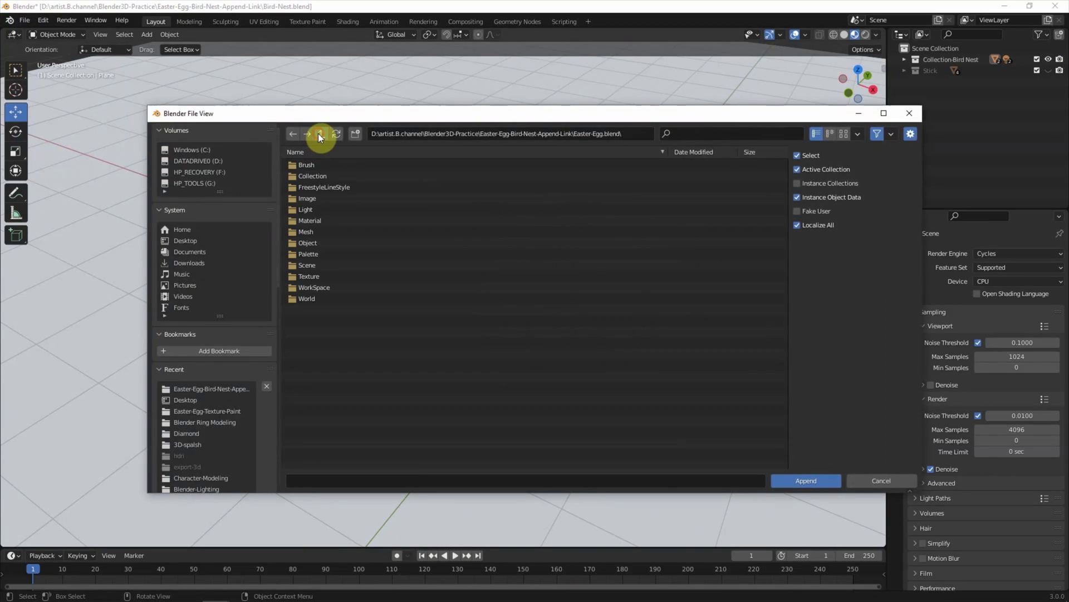
double_click(303, 245)
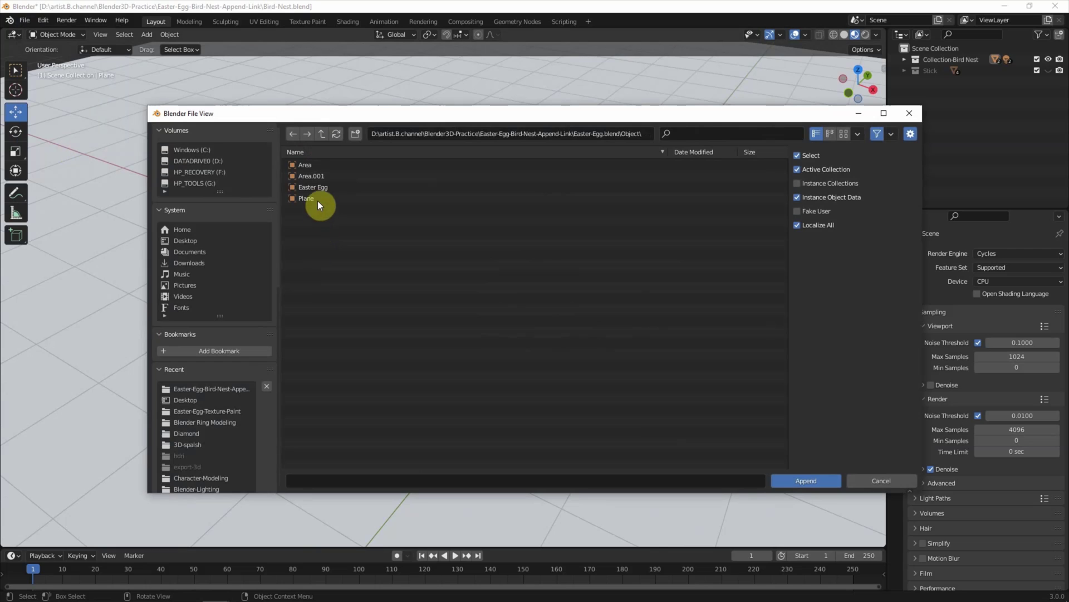
left_click(329, 188)
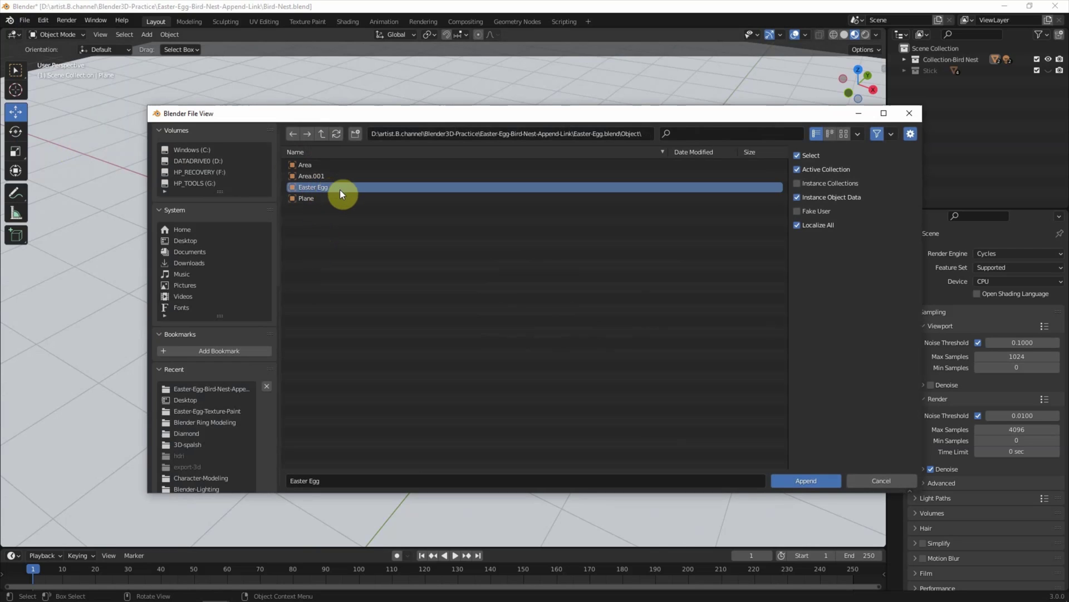
left_click(794, 480)
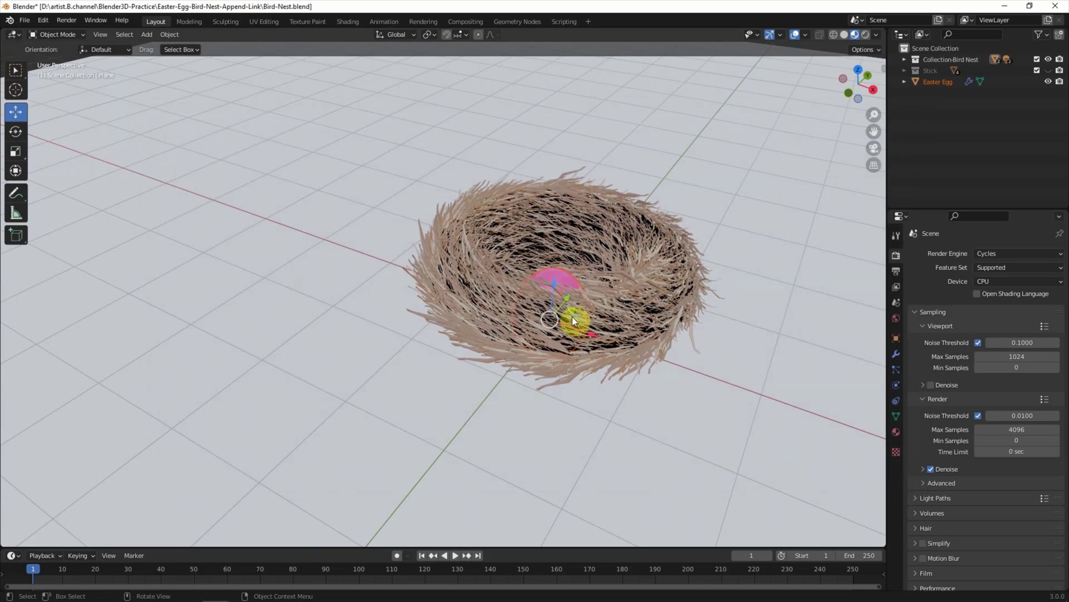
Step: Move the egg down into the nest, enlarge it slightly, and tilt it
left_click_drag(552, 284, 566, 253)
key("g")
key("s")
left_click(645, 266)
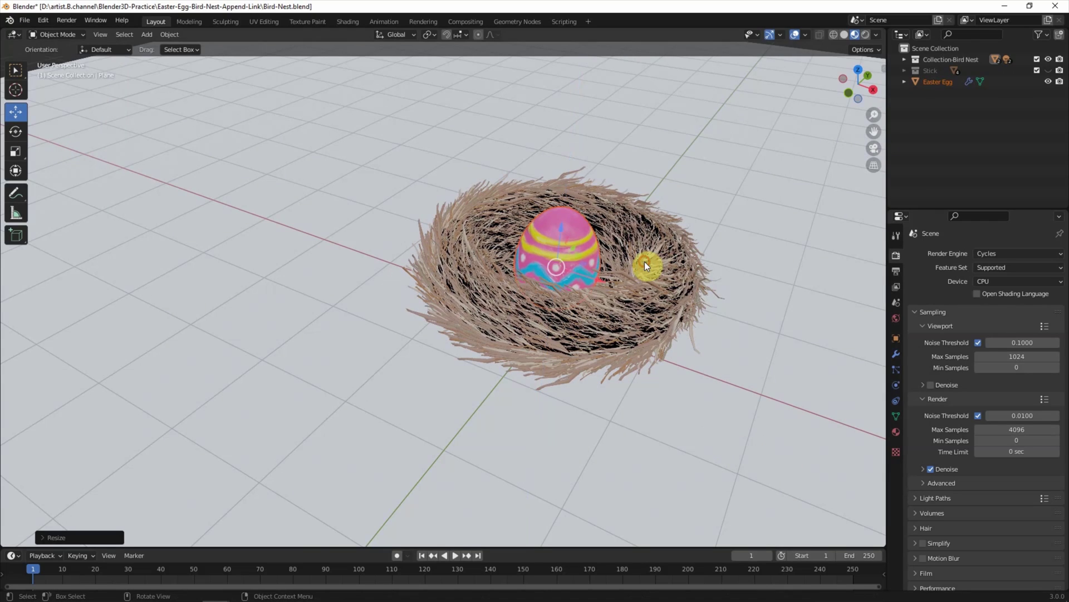
key("r")
left_click(463, 209)
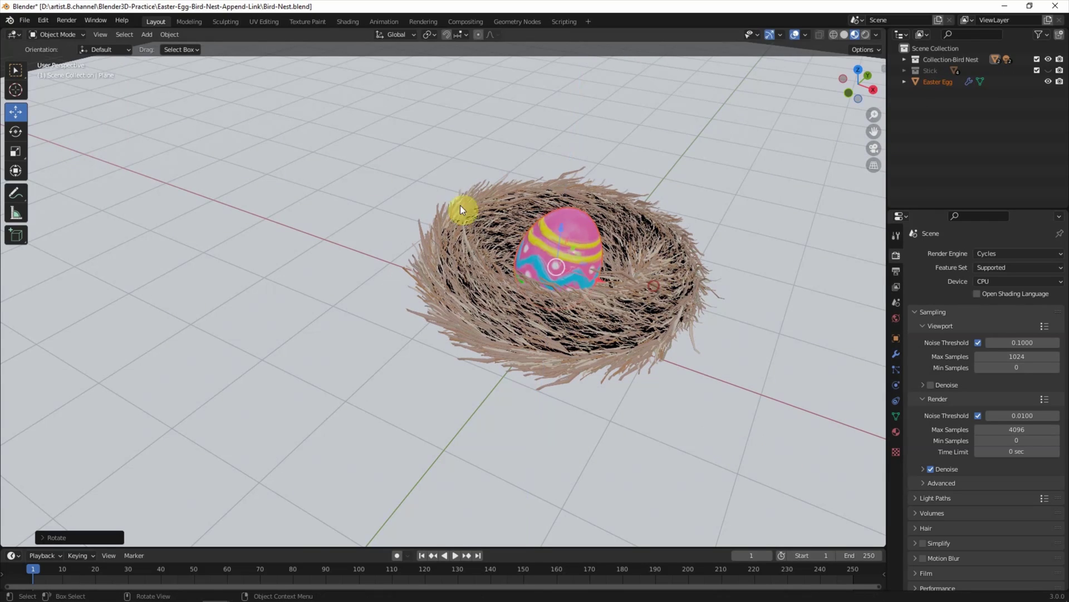
Step: Toggle Edit Mode and back, nudge the egg within the nest, then deselect it
left_click(61, 34)
left_click(62, 58)
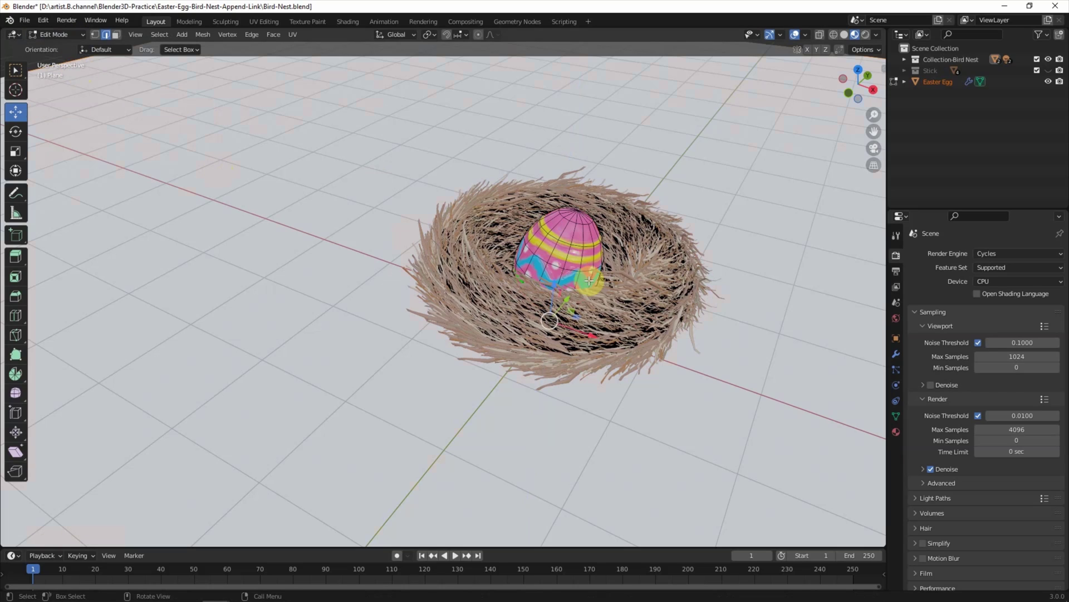
left_click(62, 34)
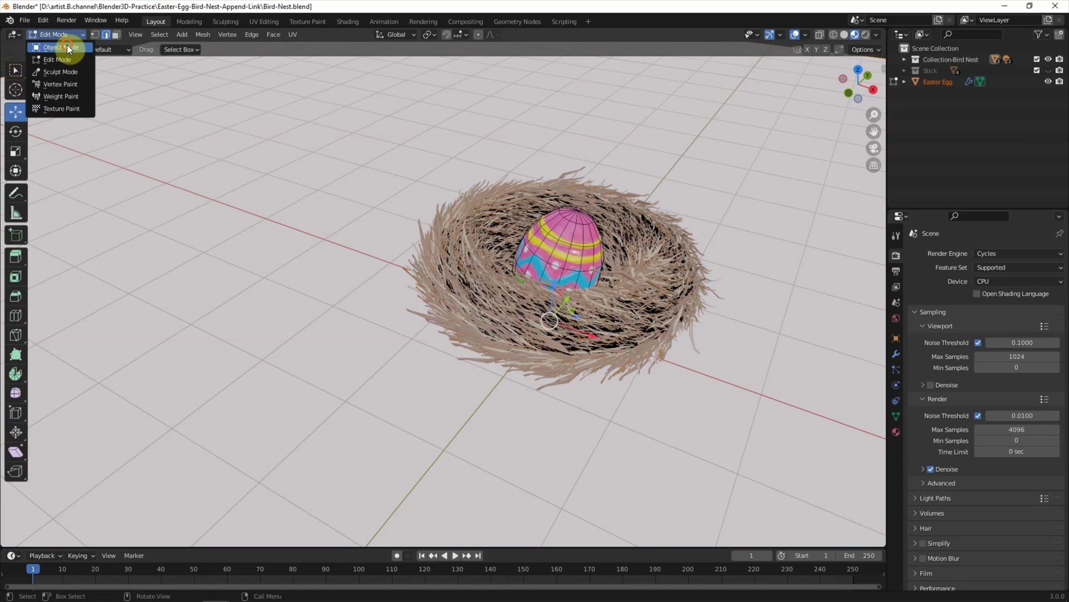
key("g")
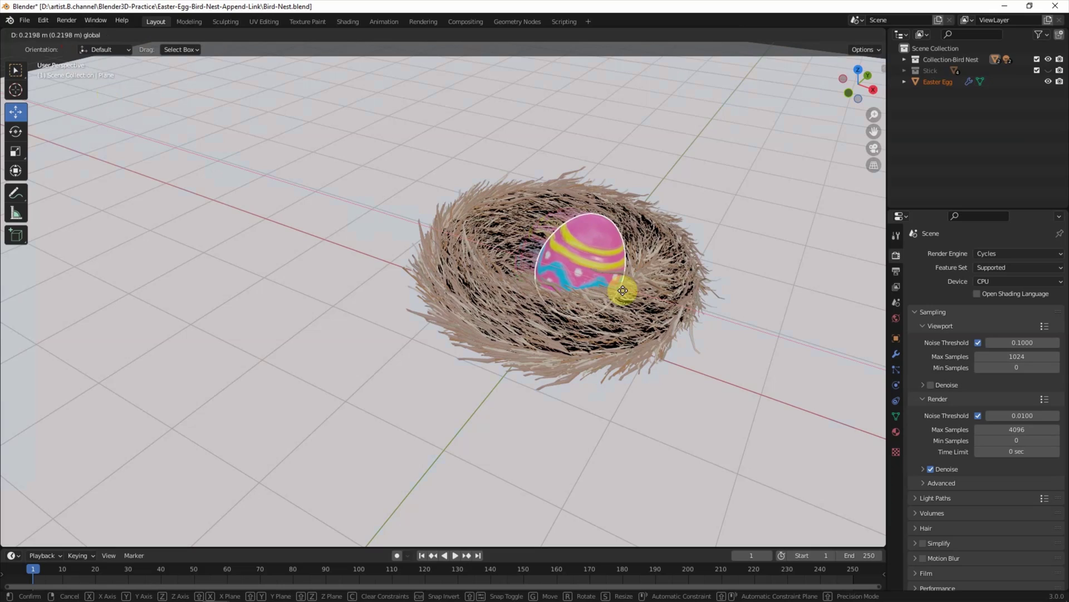
left_click(626, 291)
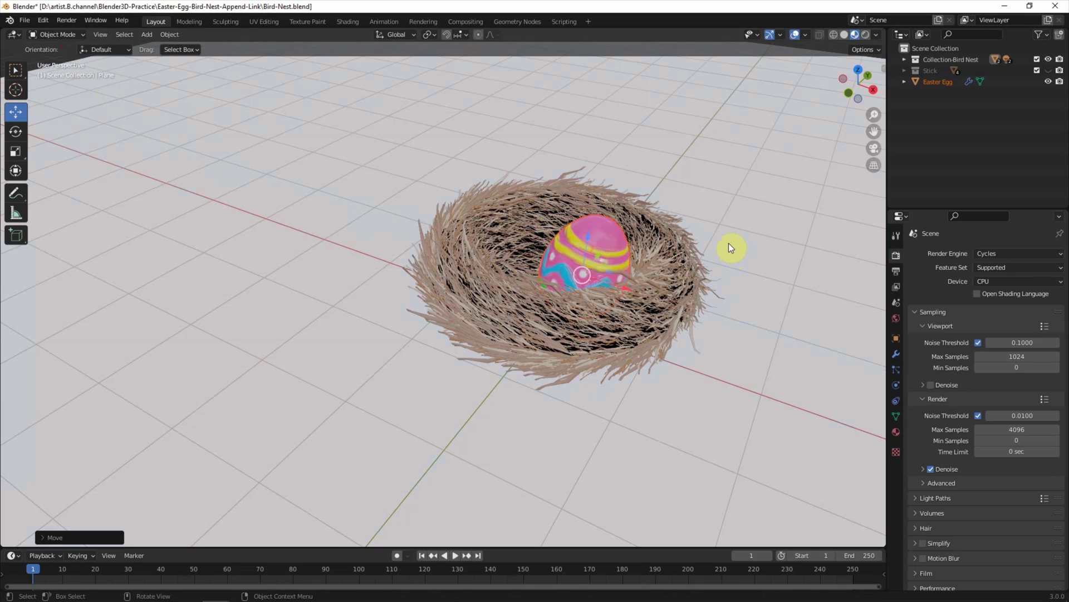
left_click(955, 138)
left_click(934, 48)
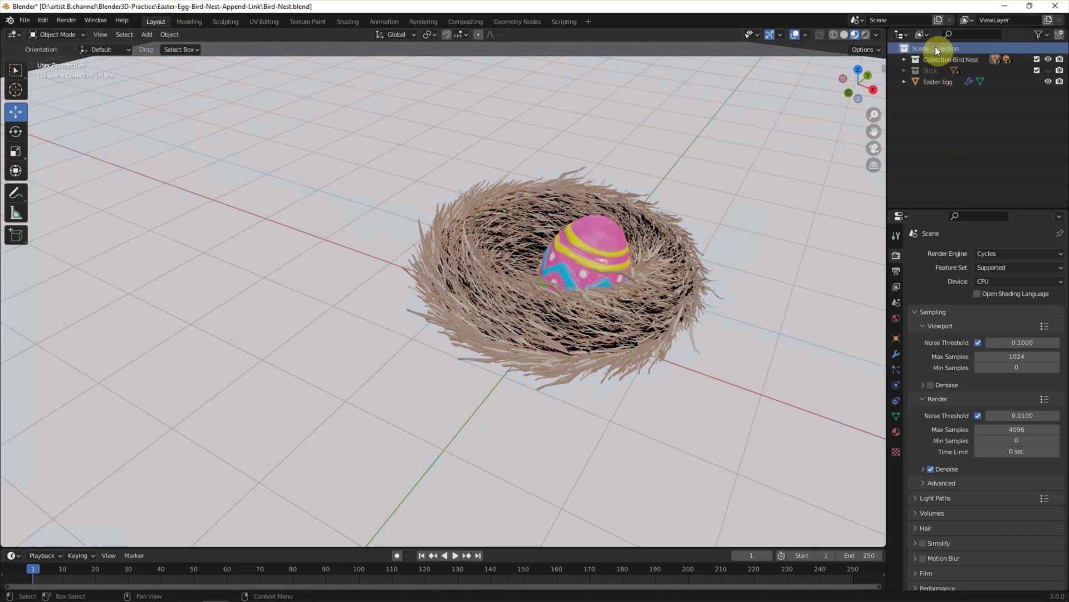
left_click(25, 20)
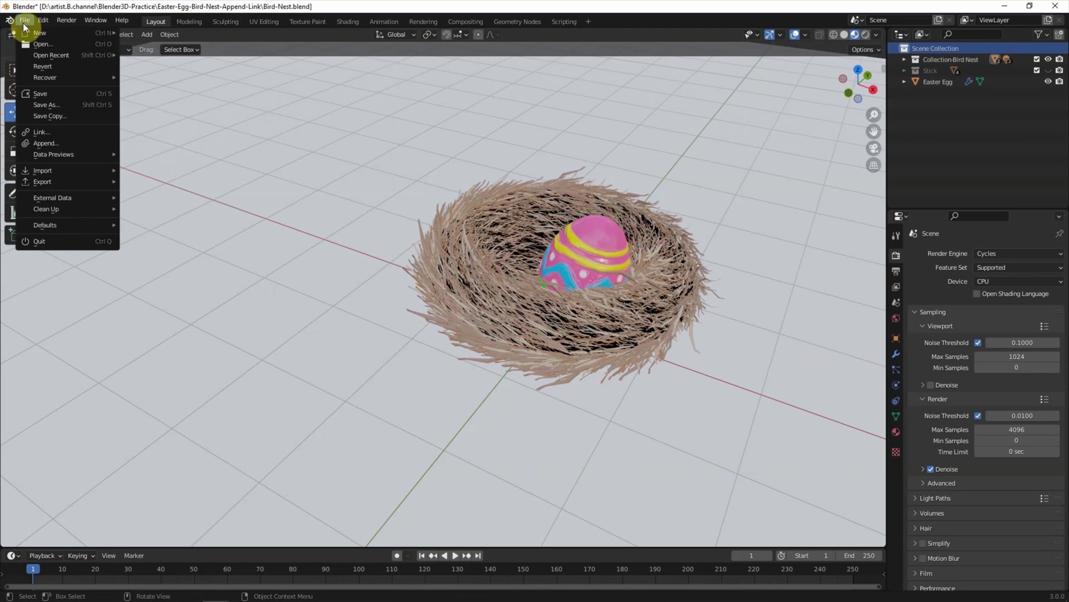
left_click(61, 134)
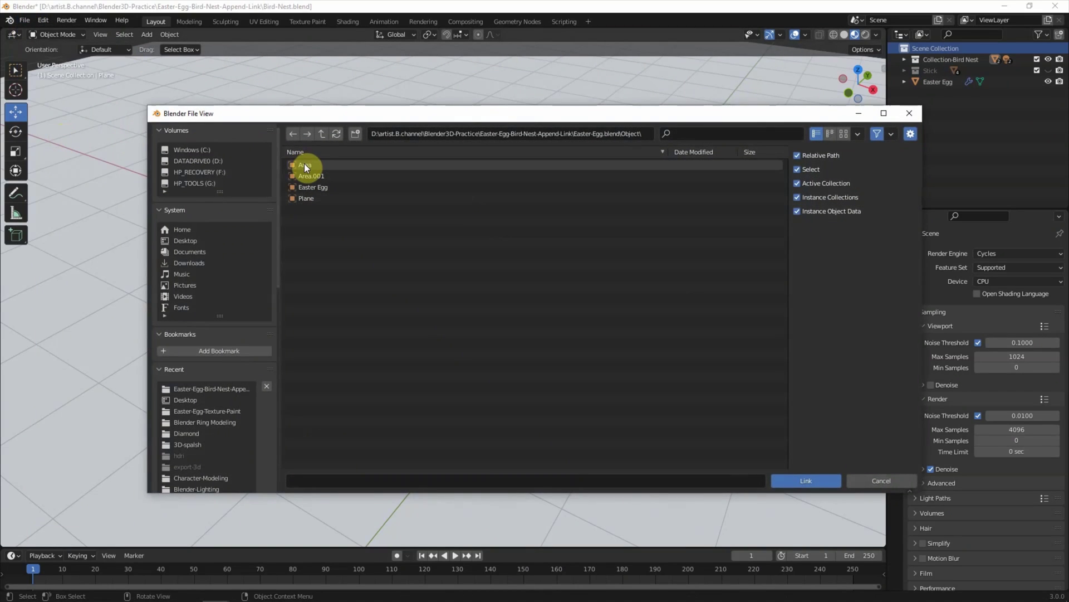
left_click(321, 135)
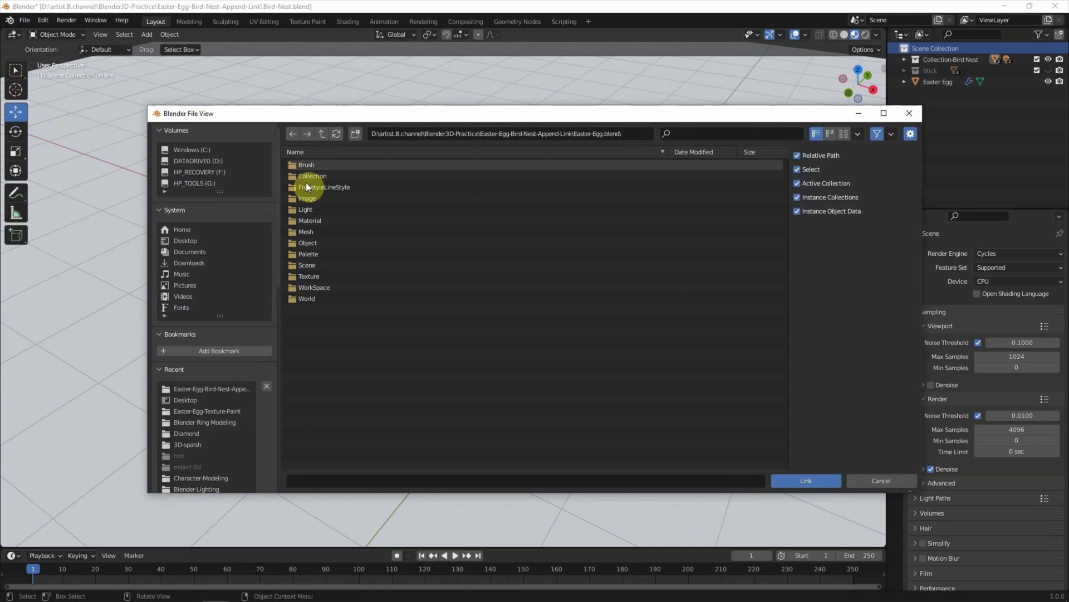
left_click(309, 177)
left_click(308, 175)
left_click(314, 165)
left_click(794, 481)
scroll(611, 323, "down", 1)
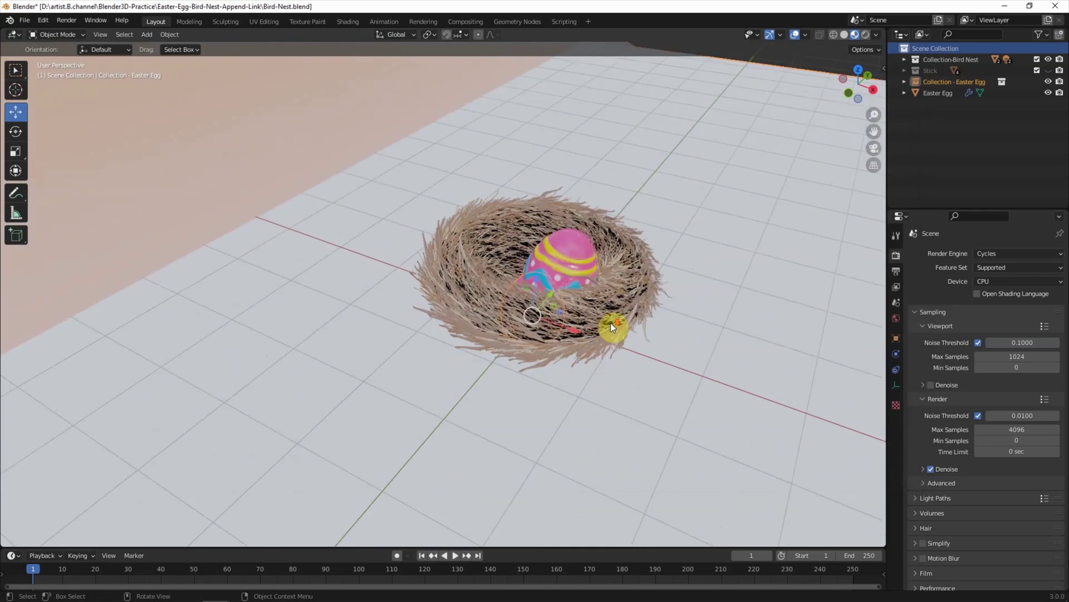
scroll(610, 323, "down", 3)
left_click_drag(1047, 60, 1049, 92)
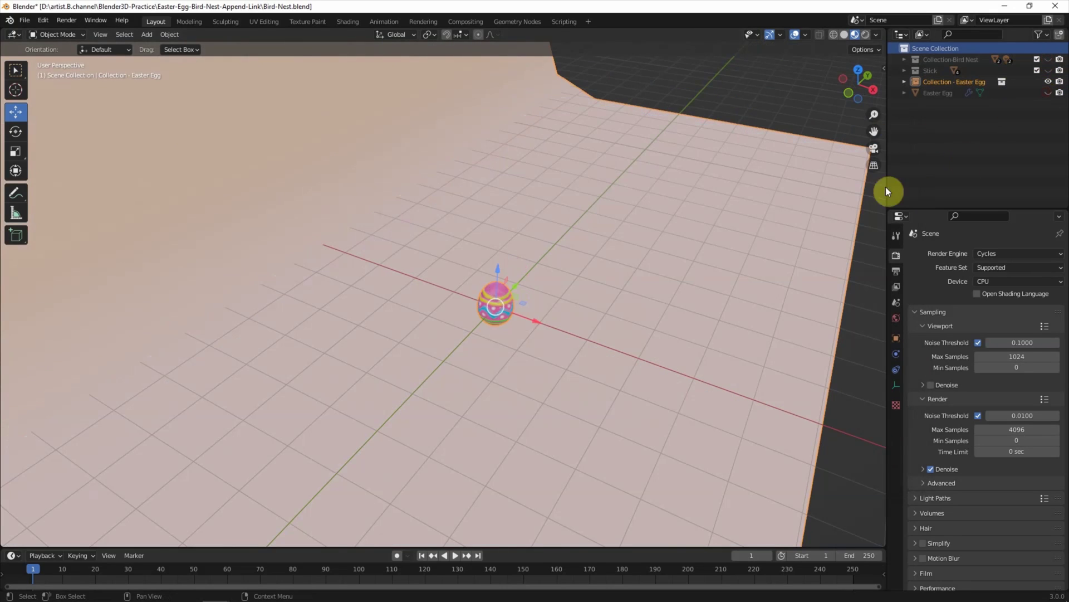
key("g")
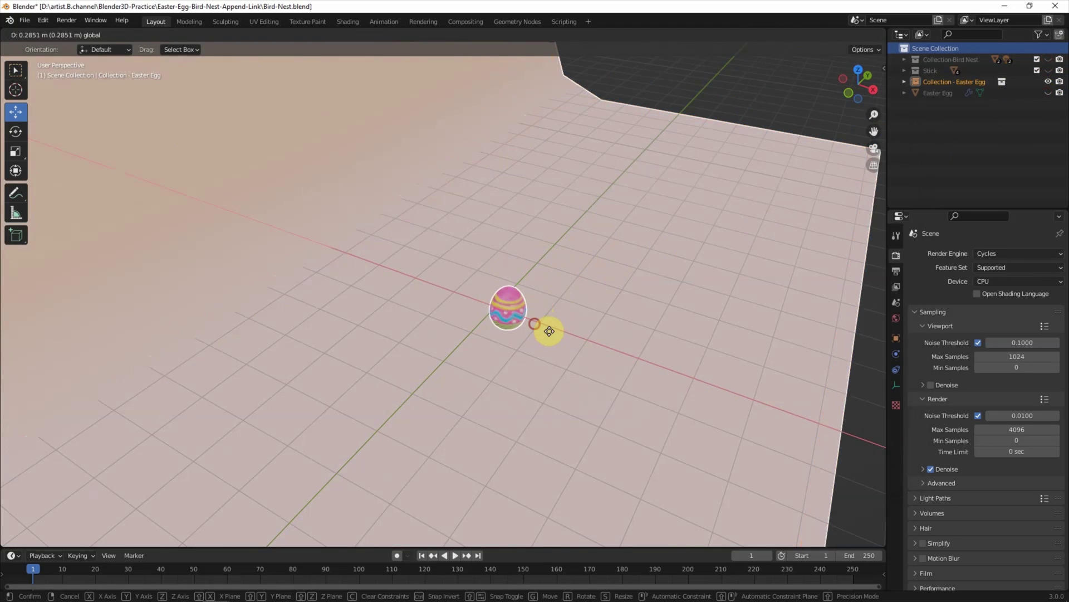
left_click(545, 302)
left_click(947, 81)
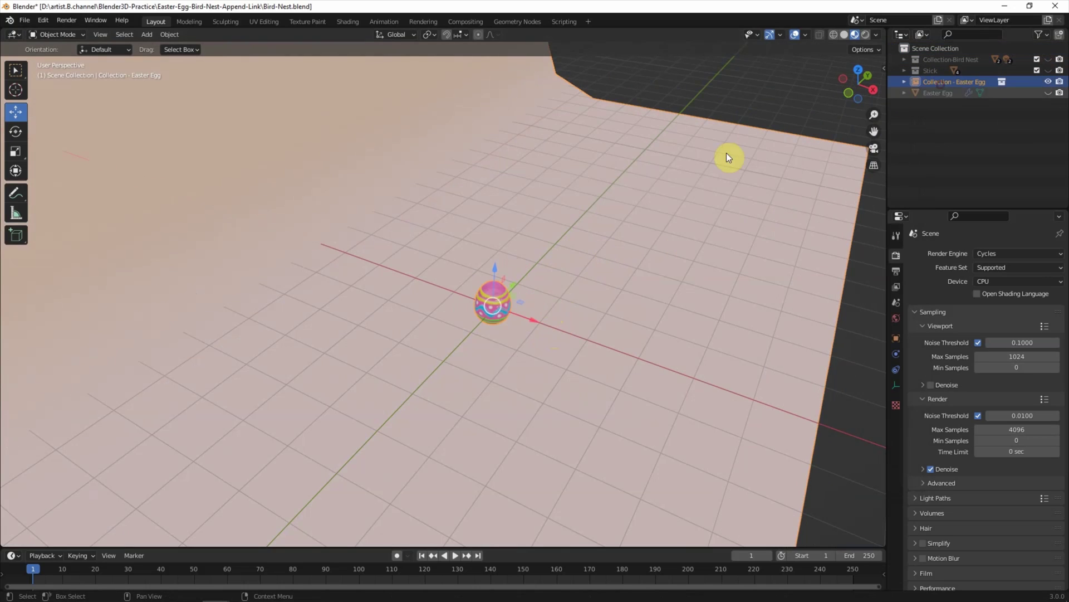
key("g")
left_click(544, 314)
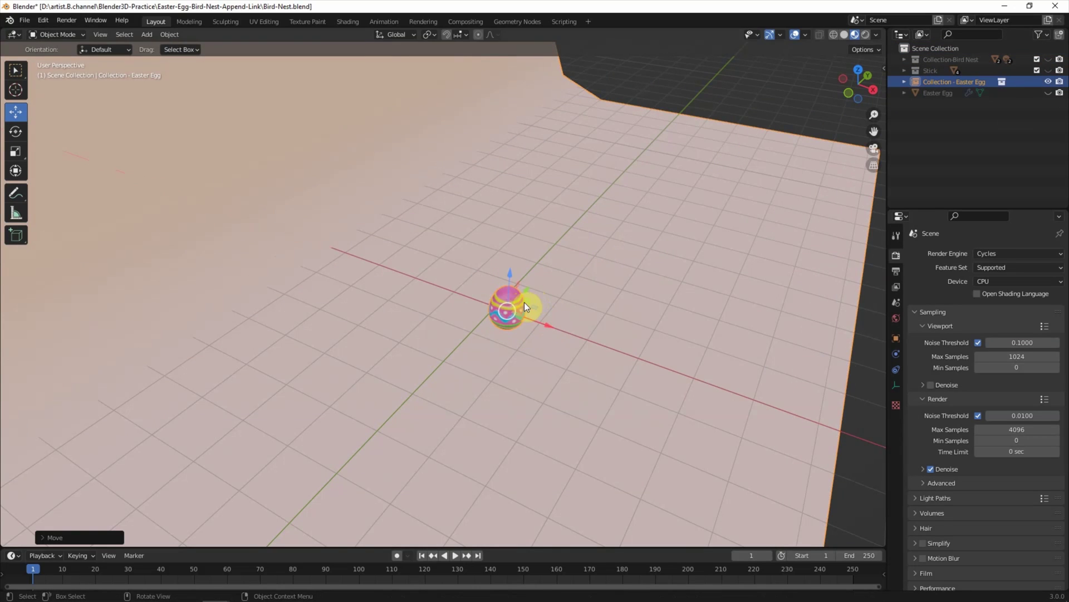
key("s")
left_click(543, 307)
left_click(911, 133)
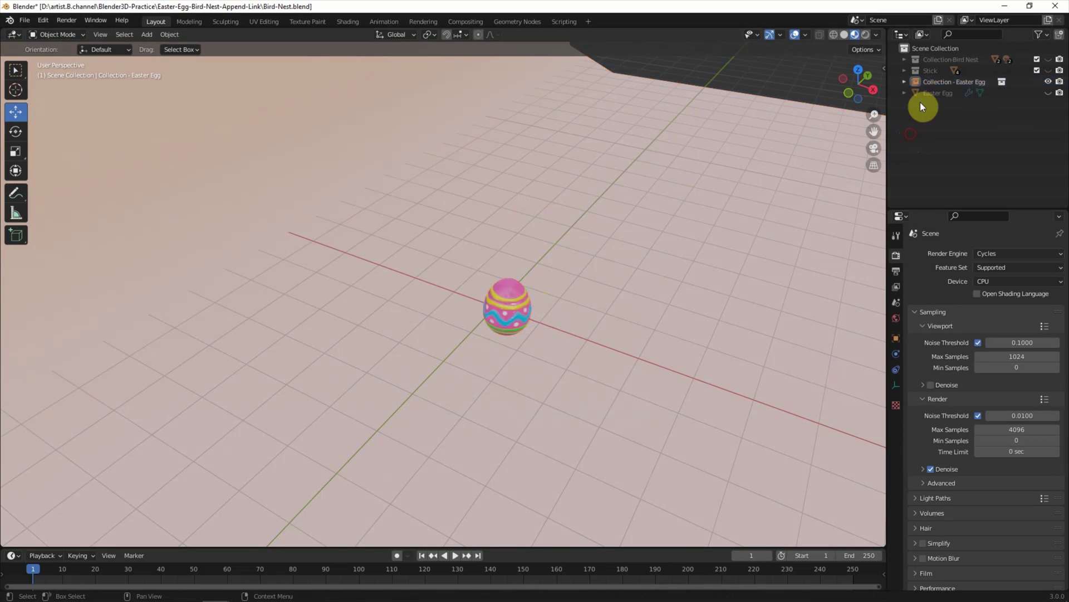
left_click(905, 82)
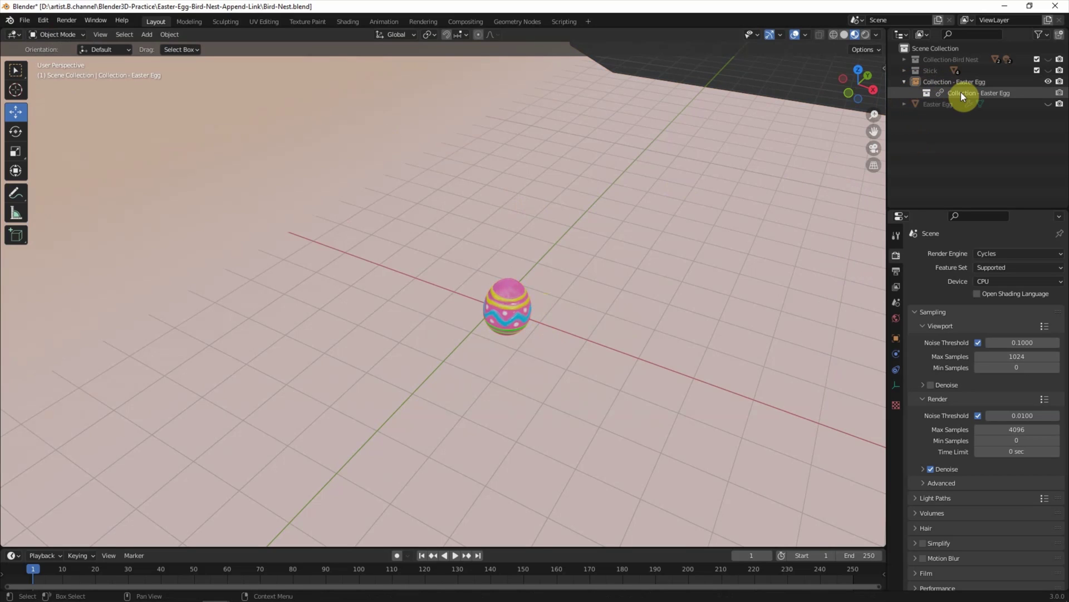
left_click(904, 82)
left_click(924, 82)
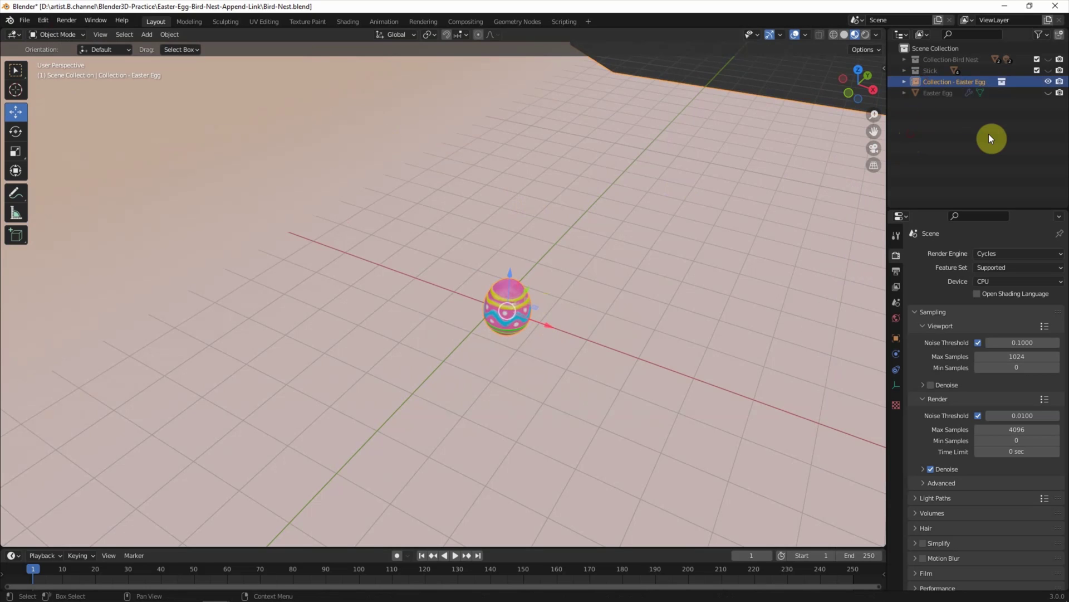
key("x")
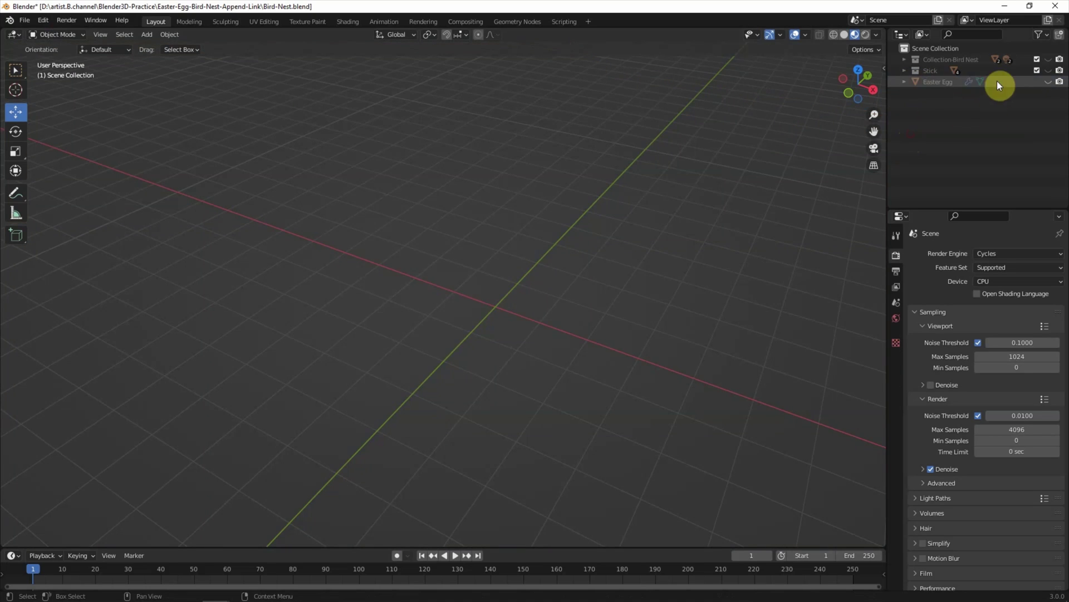
left_click(1048, 81)
left_click(1048, 59)
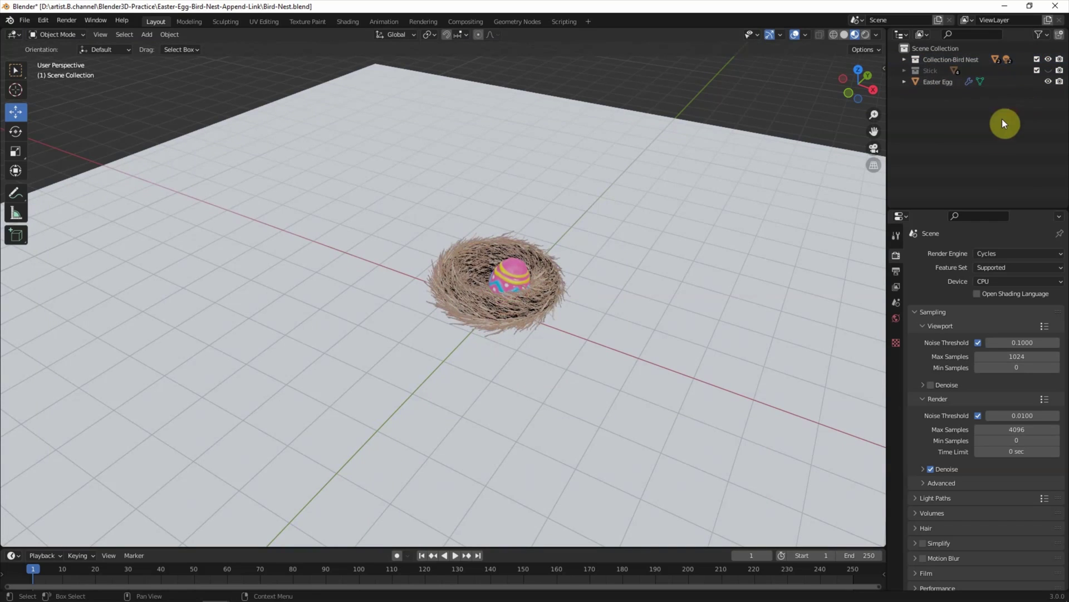
left_click(25, 22)
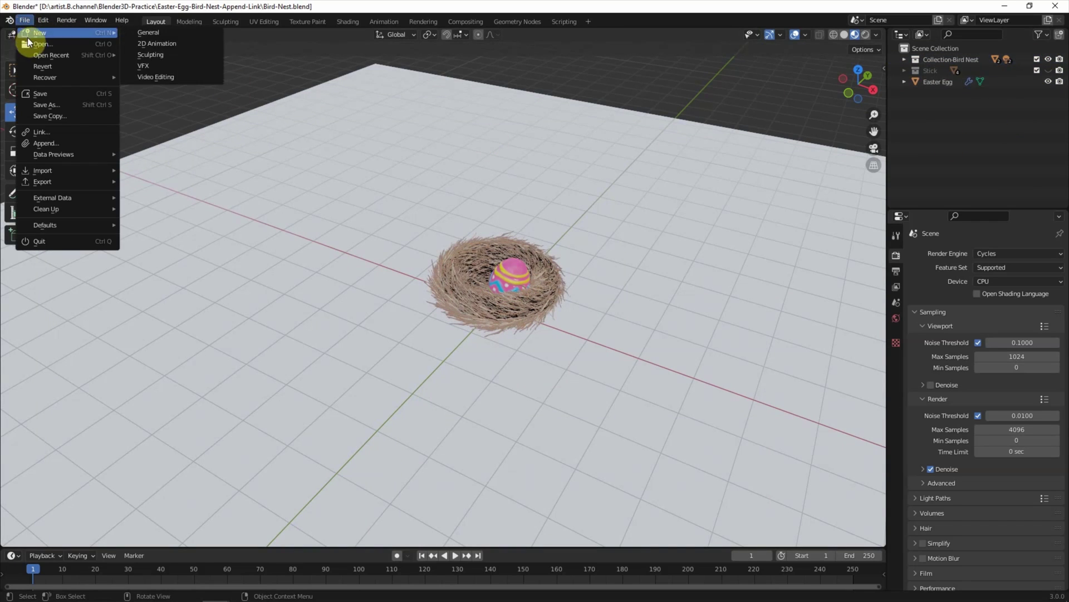
Step: Link the Easter Egg object from Easter-Egg.blend into the nest scene
left_click(56, 134)
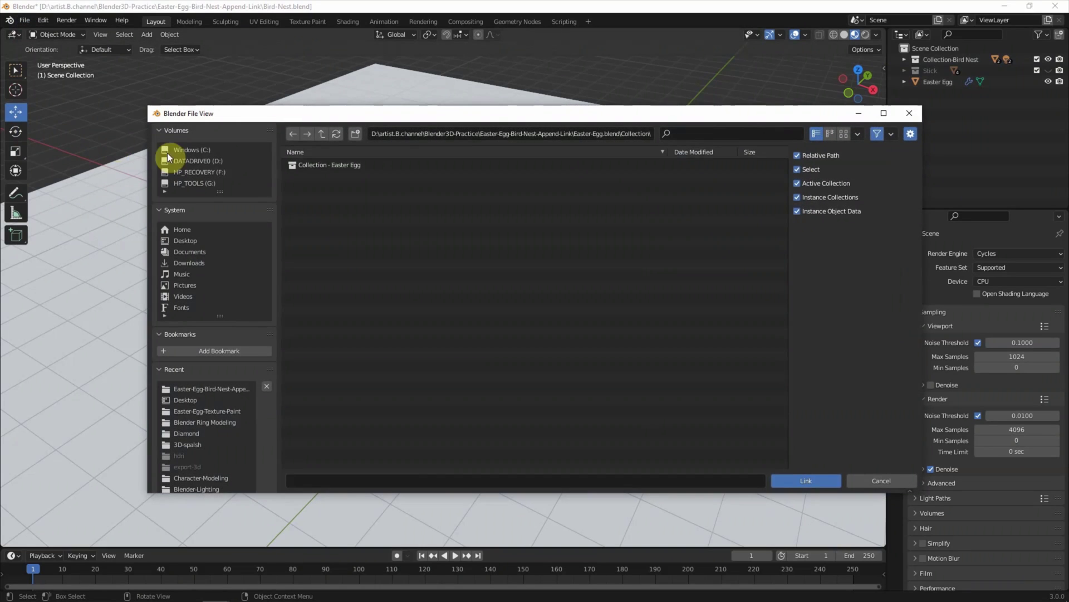
left_click(321, 134)
double_click(308, 243)
left_click(311, 188)
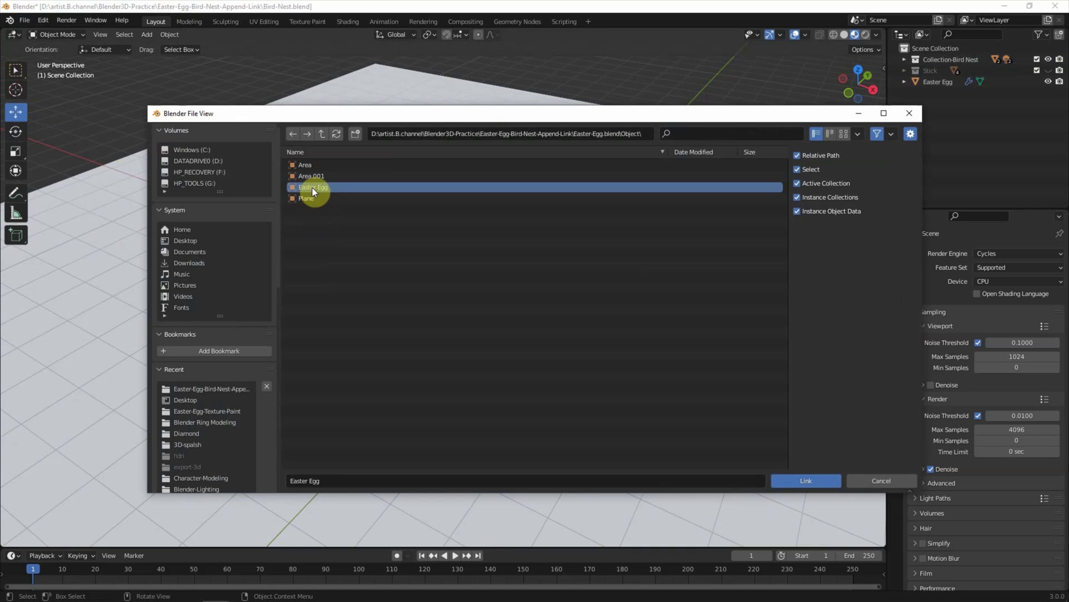
left_click(802, 480)
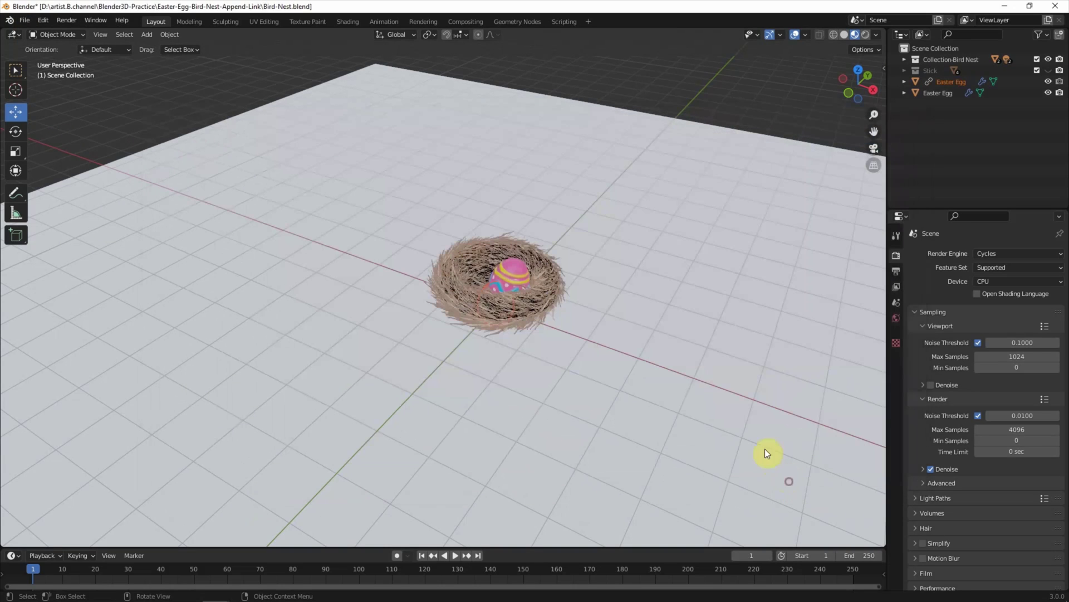
Step: Select the linked egg, check the interaction modes, then reselect the nest and linked egg
left_click(947, 82)
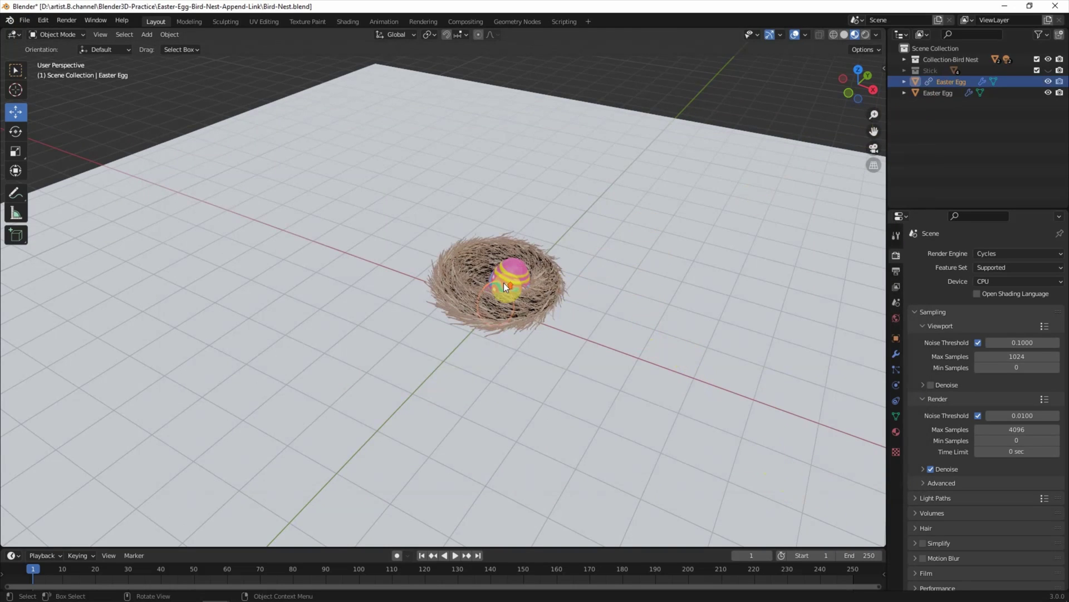
scroll(510, 286, "up", 3)
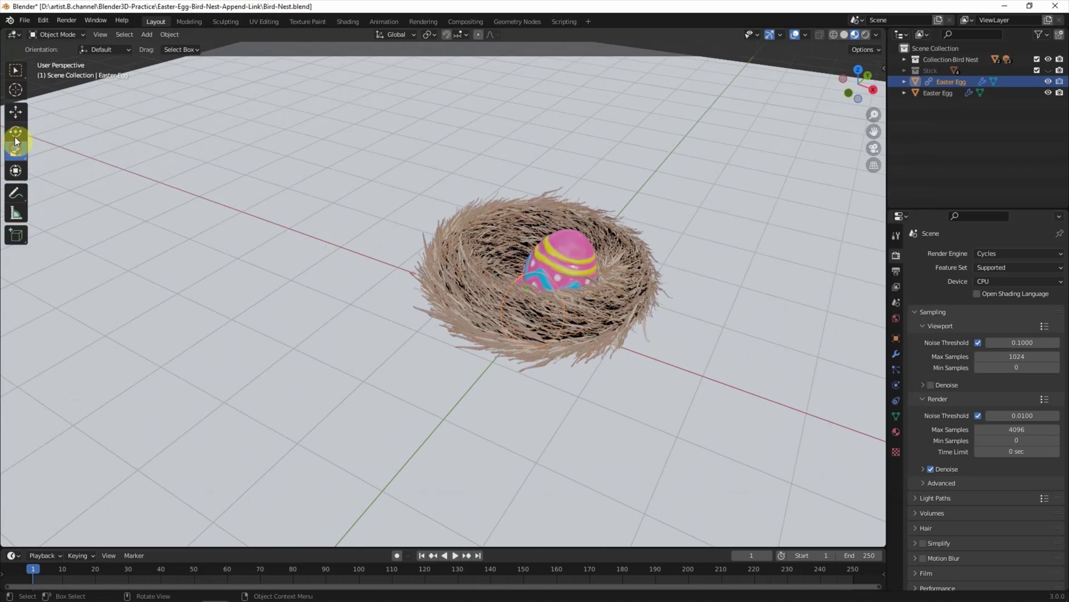
left_click(54, 34)
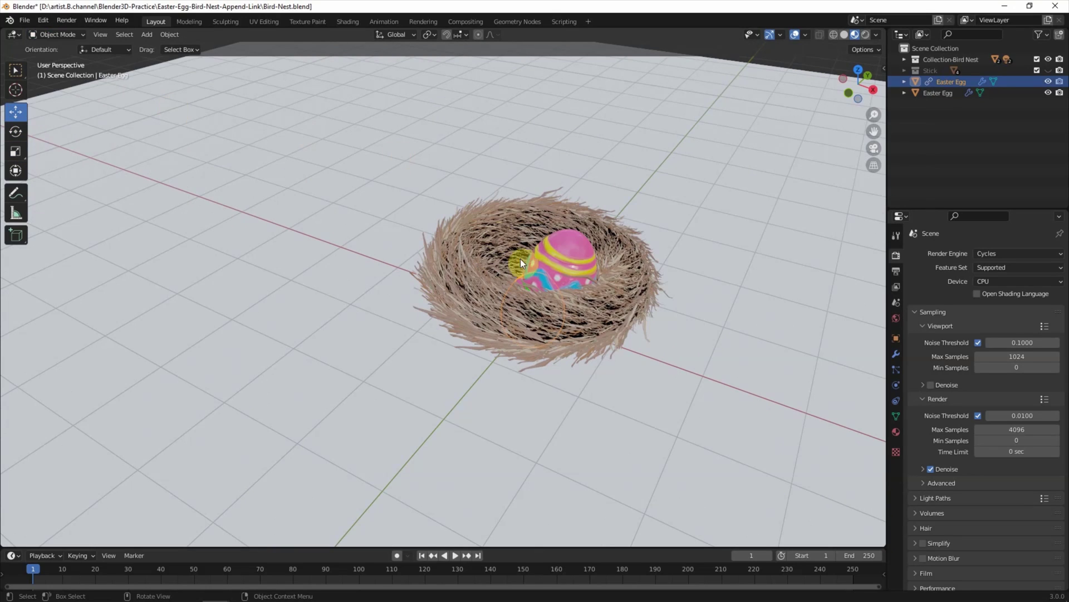
left_click(520, 288)
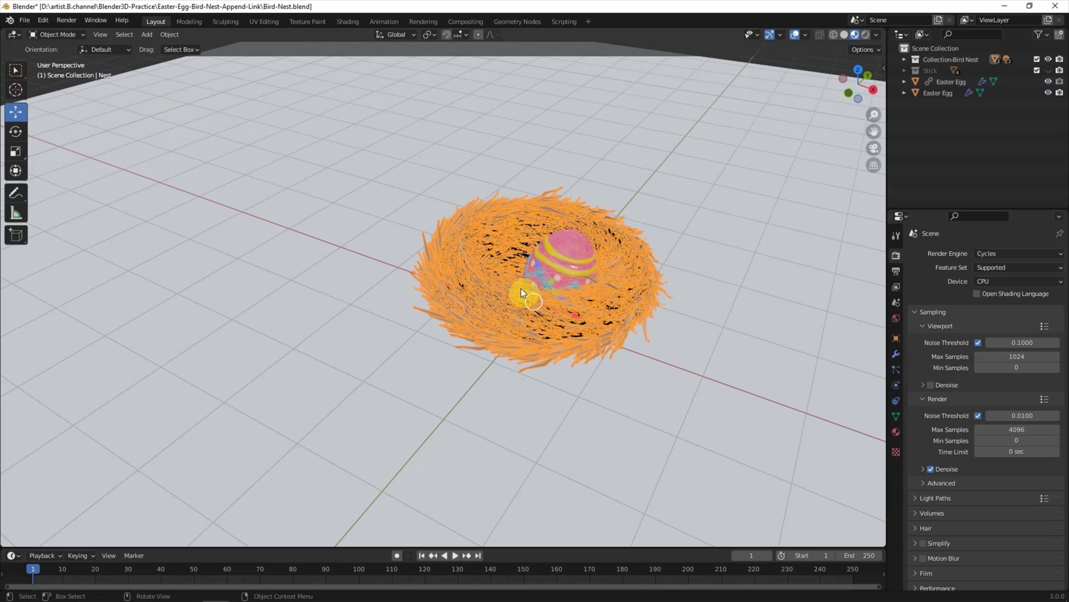
left_click(945, 81)
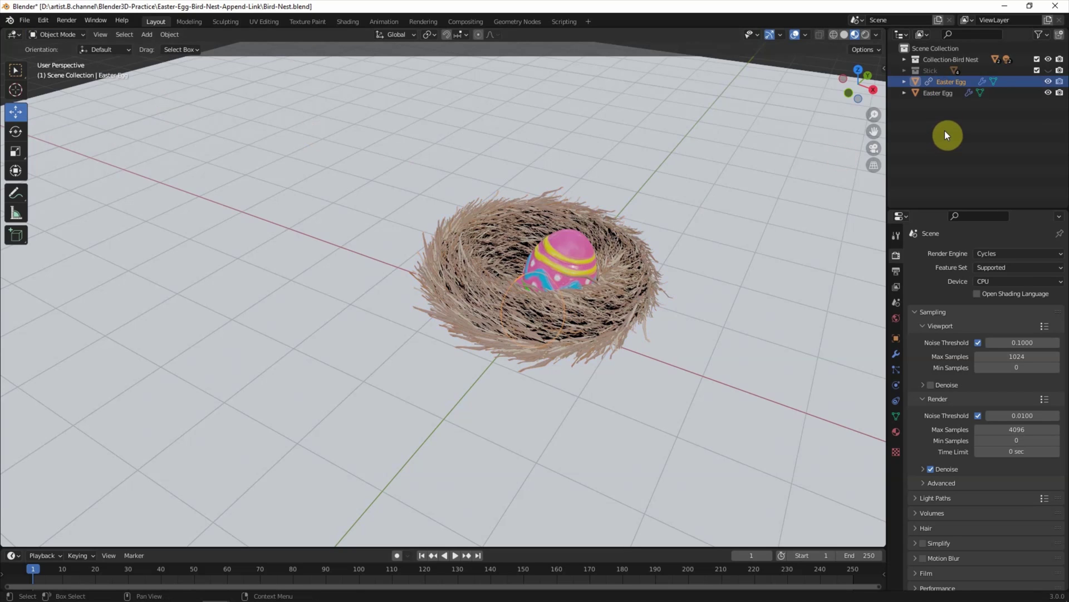
key("alt+Tab")
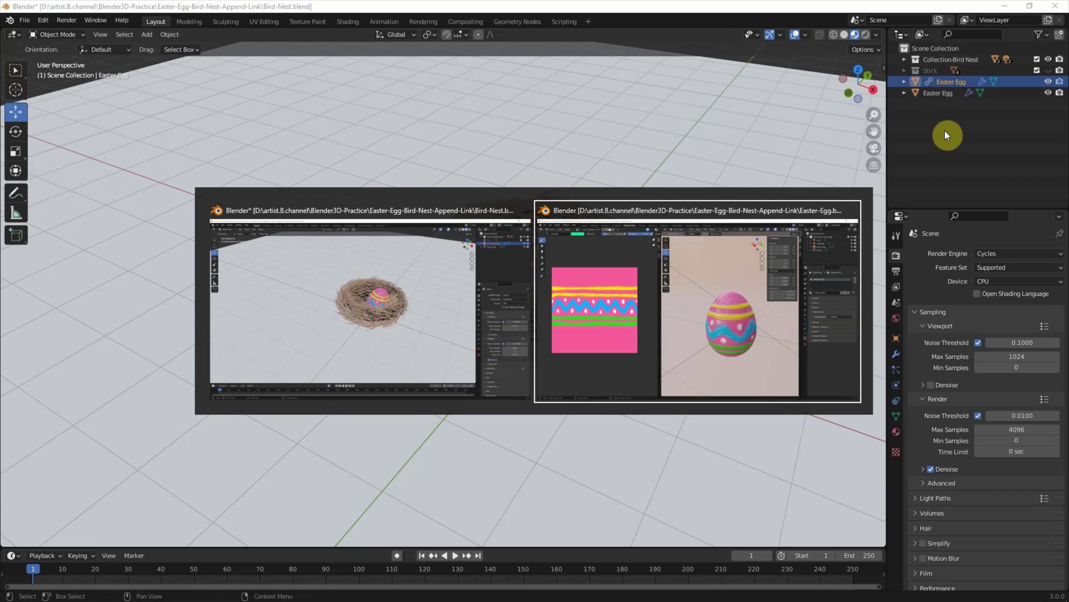
Step: Raise the source egg along Z, slide it along Y, and tilt it
left_click(667, 269)
scroll(626, 293, "down", 2)
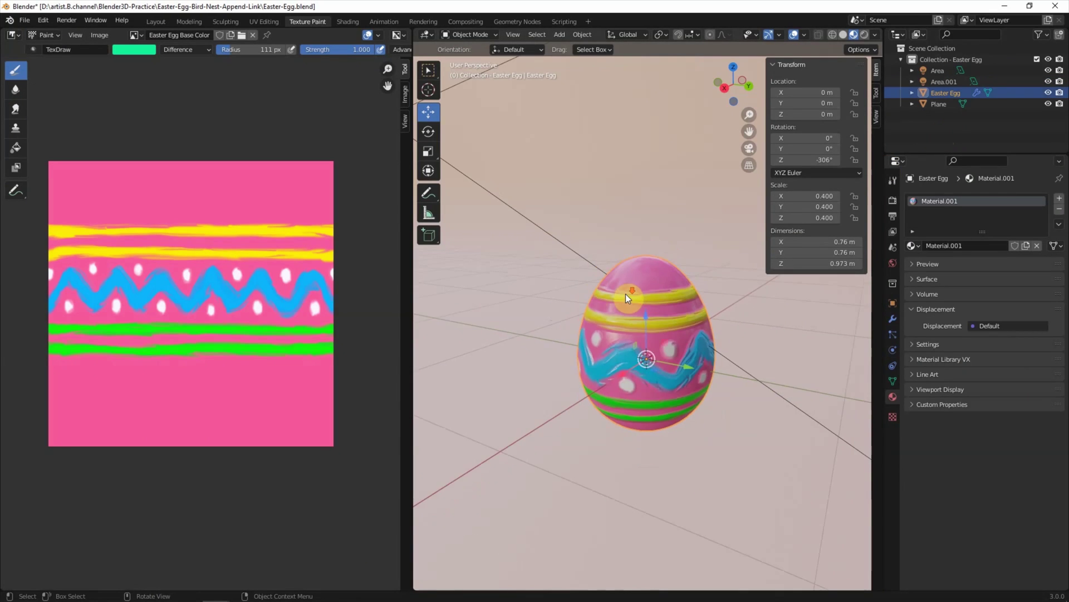
scroll(626, 293, "down", 2)
left_click_drag(646, 302, 656, 195)
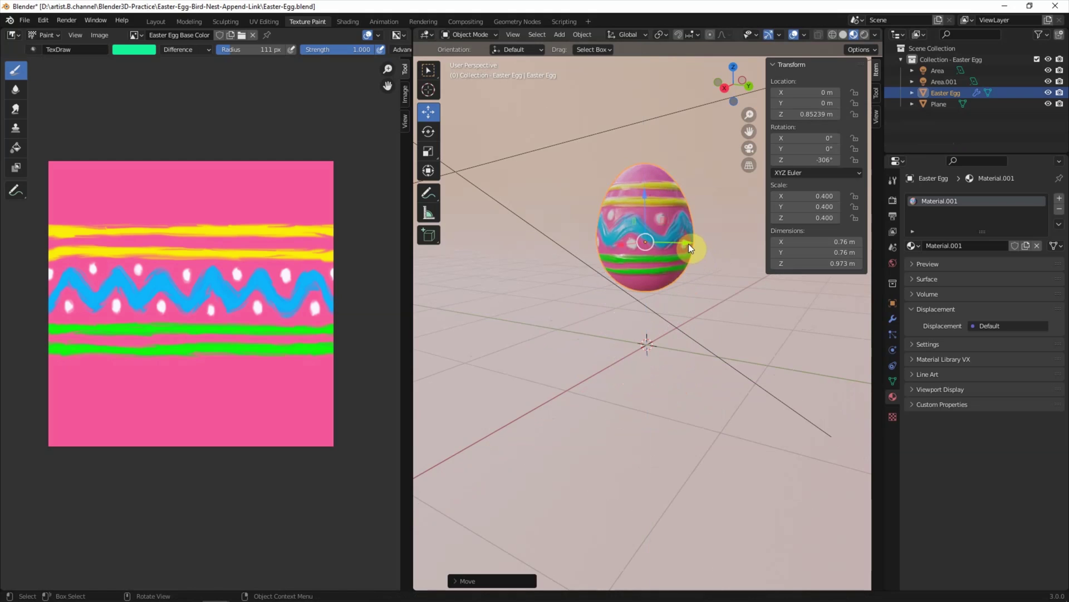
left_click_drag(689, 244, 664, 232)
left_click(435, 136)
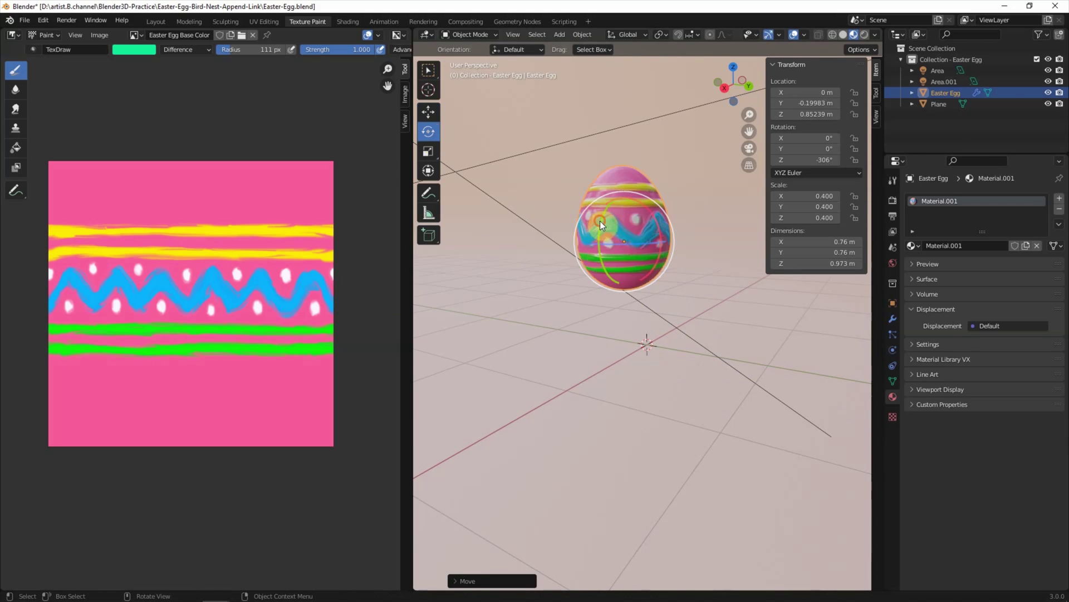
left_click_drag(599, 220, 534, 212)
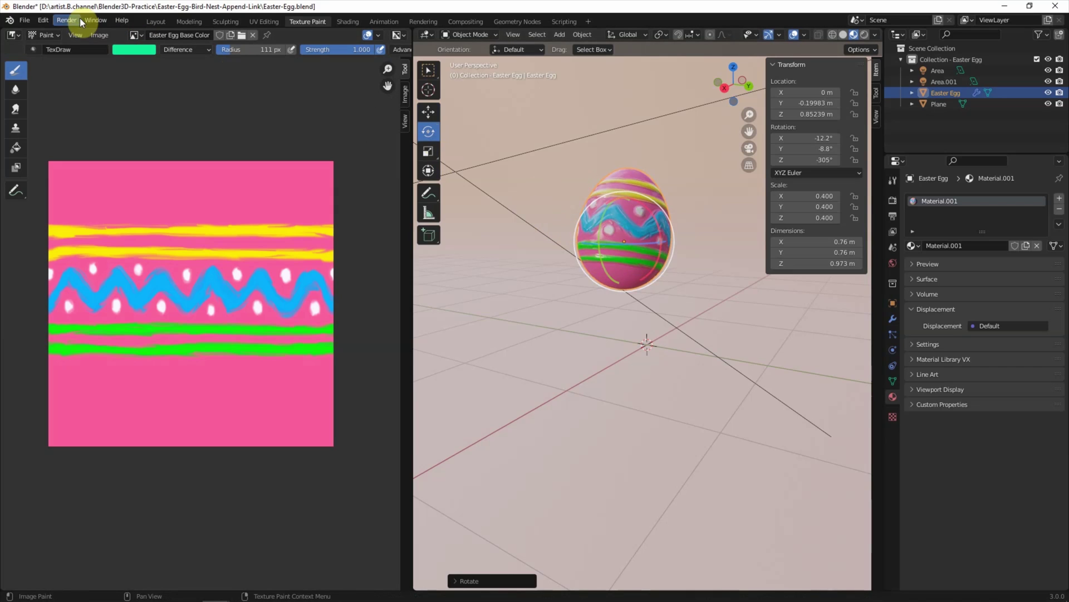
Step: Save Easter-Egg.blend
left_click(25, 20)
left_click(42, 95)
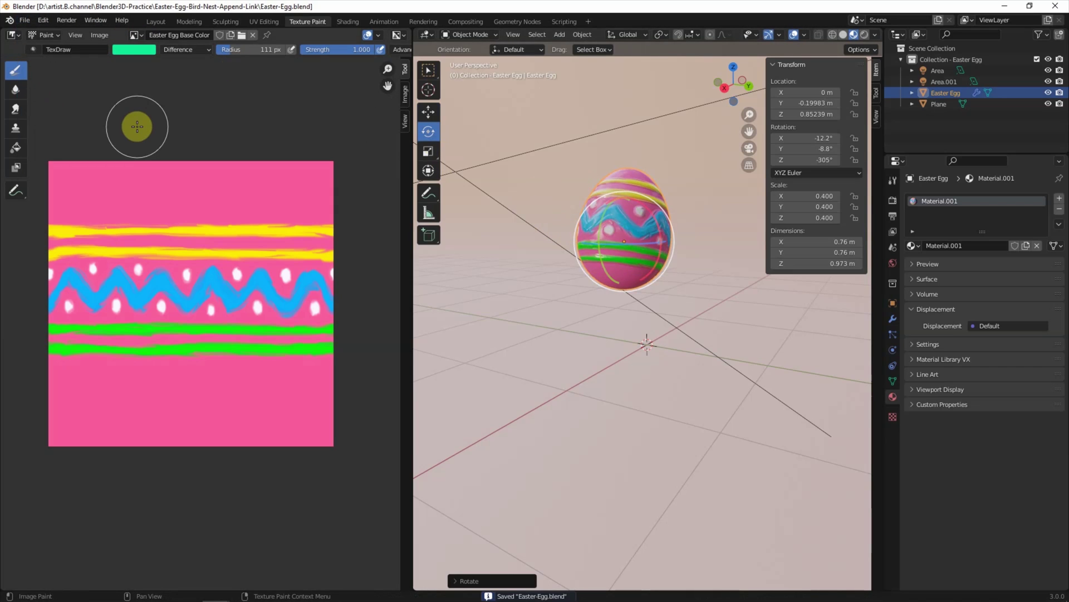
key("alt+Tab")
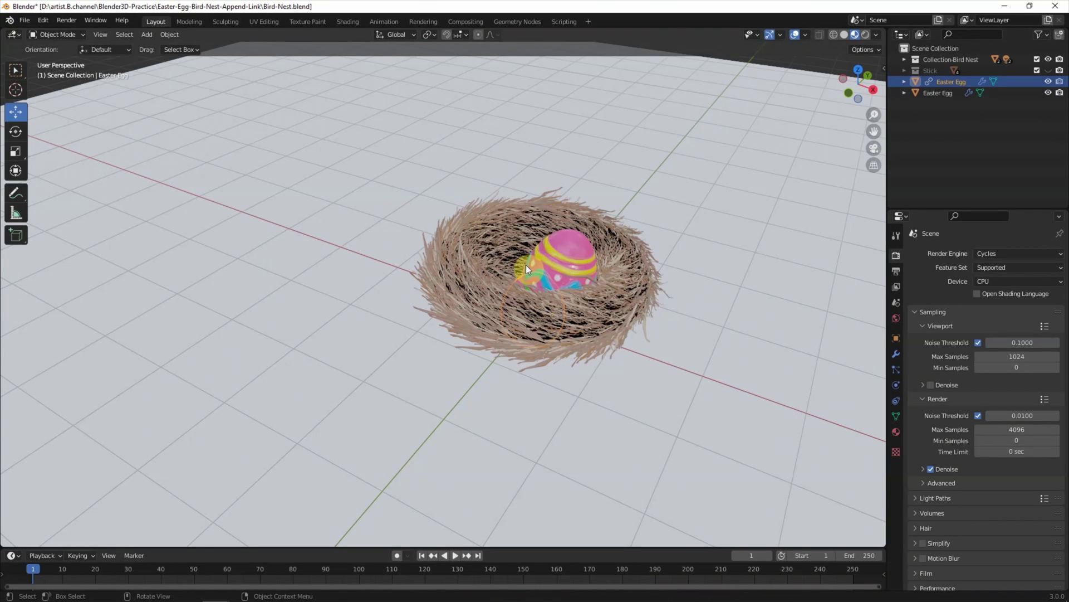
Step: Switch the Outliner to Blender File view and reload the //Easter-Egg.blend library
left_click(923, 34)
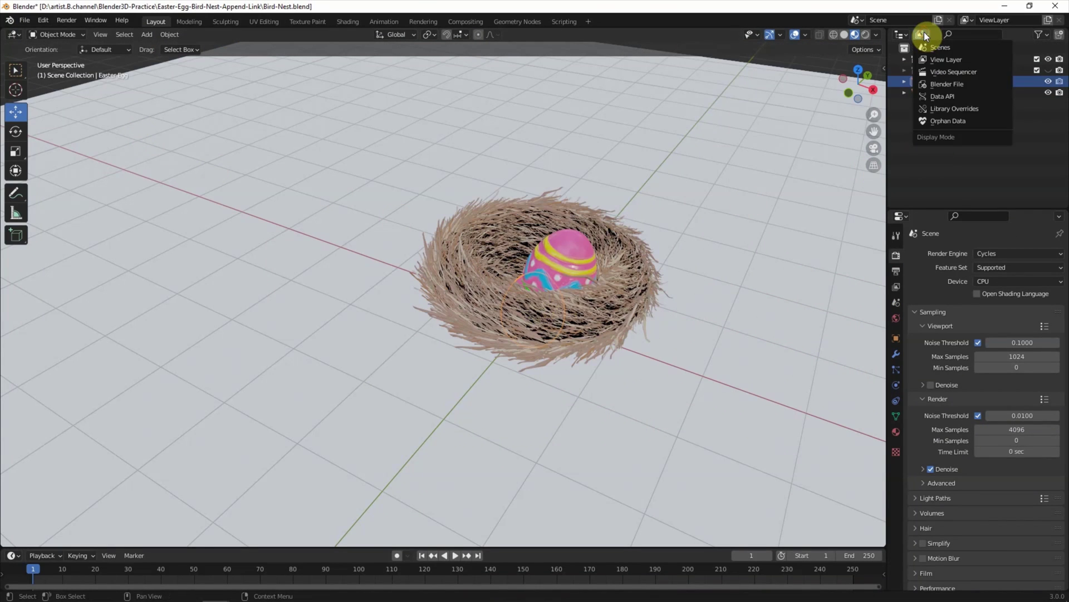
left_click(936, 84)
left_click_drag(920, 209, 928, 361)
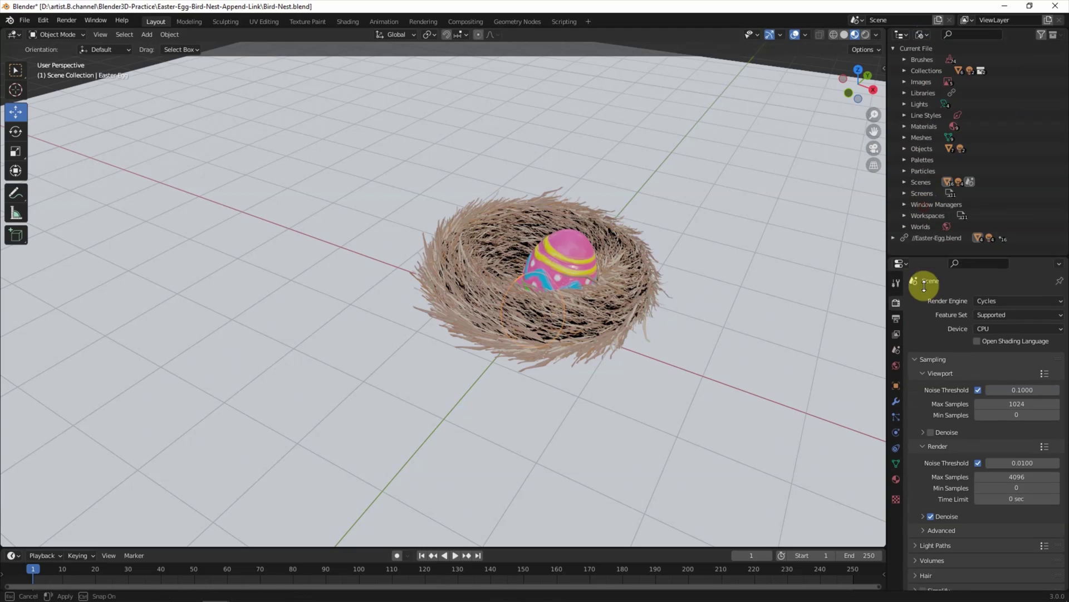
left_click(936, 238)
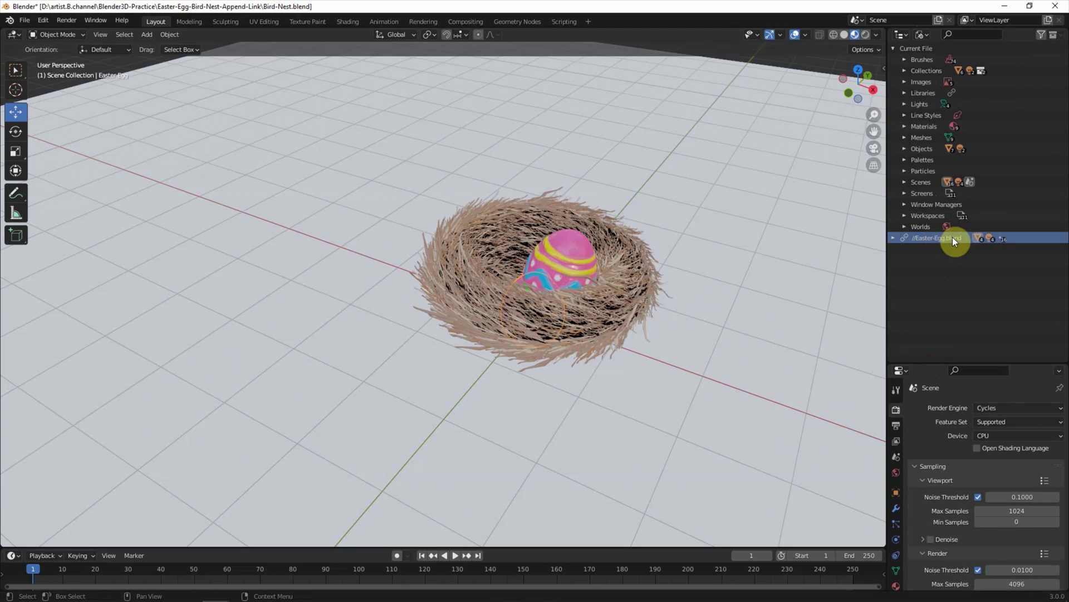
right_click(952, 239)
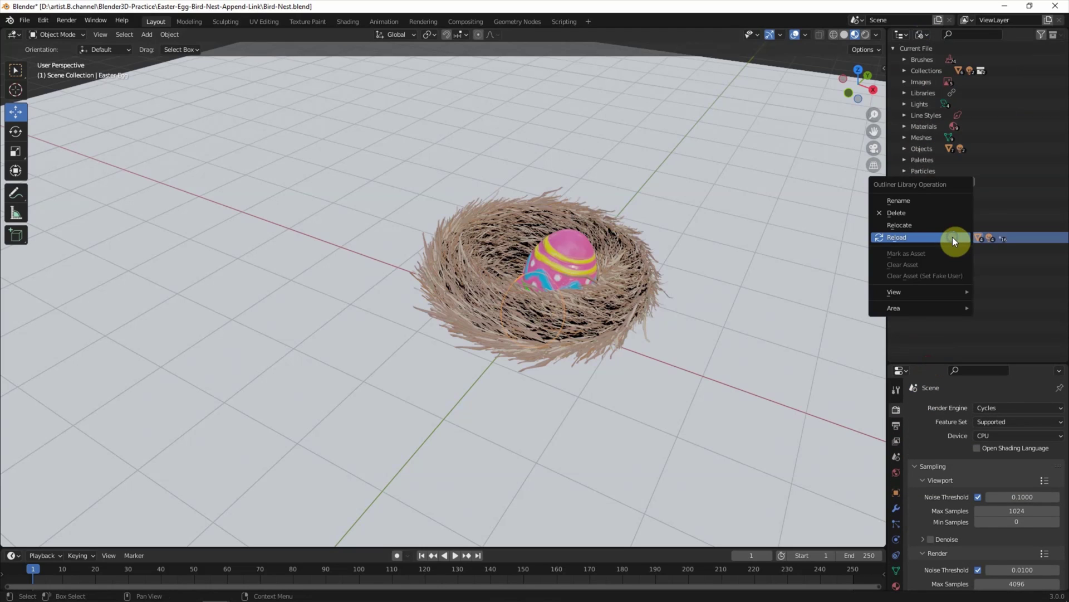
left_click(907, 238)
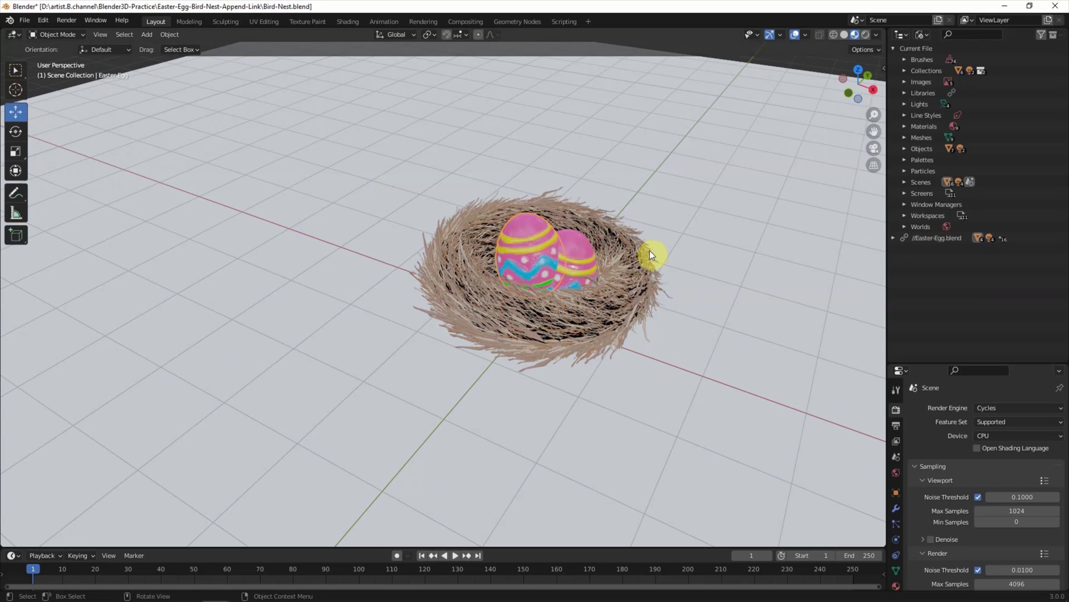
key("alt+Tab")
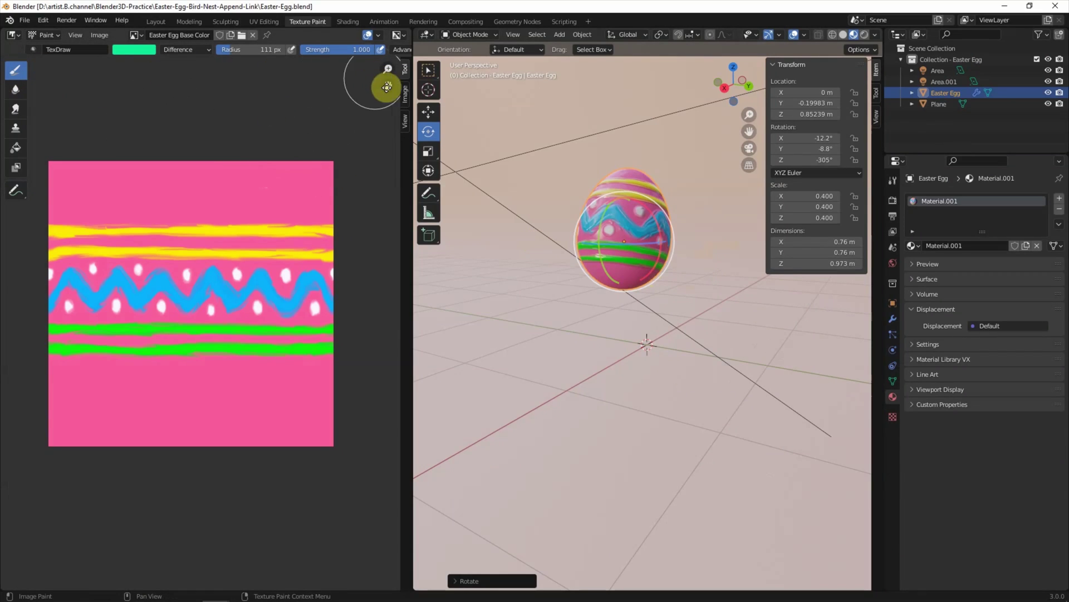
Step: Repaint the texture: orange top band and lower area, dark teal zigzag, dark blue stripes
mouse_move(347, 165)
left_mouse_down()
mouse_move(24, 167)
mouse_move(329, 198)
mouse_move(172, 210)
mouse_move(107, 231)
mouse_move(282, 254)
left_mouse_up()
left_click_drag(79, 272, 52, 276)
left_click_drag(167, 273, 331, 279)
mouse_move(53, 329)
left_mouse_down()
mouse_move(332, 329)
mouse_move(76, 342)
left_mouse_up()
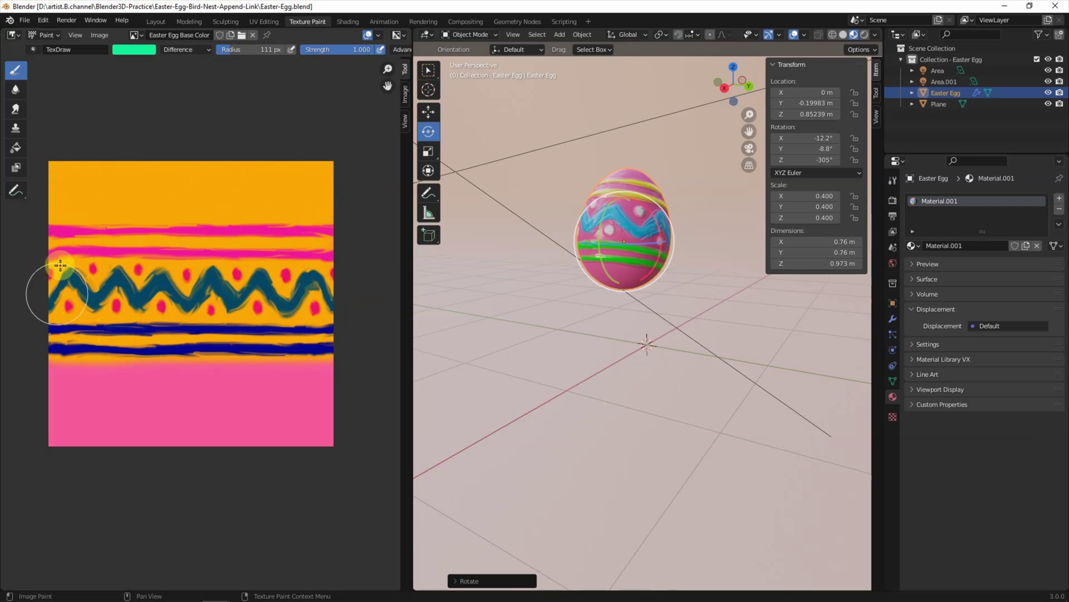
mouse_move(331, 357)
left_mouse_down()
mouse_move(73, 365)
mouse_move(148, 382)
mouse_move(48, 394)
mouse_move(329, 406)
mouse_move(223, 439)
mouse_move(48, 437)
left_mouse_up()
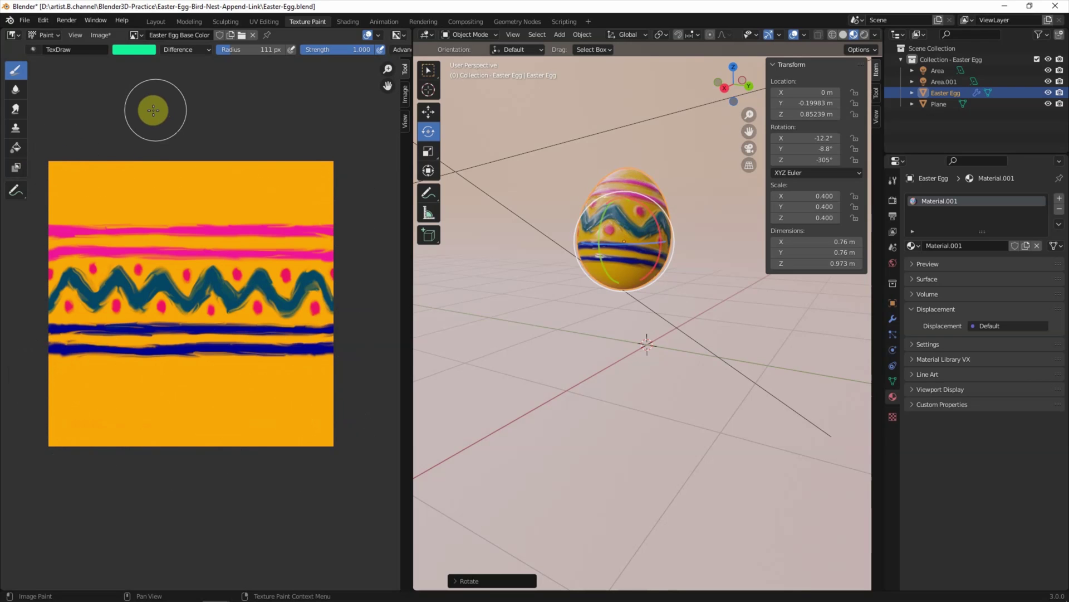
Step: Save the repainted texture under a new image name, then save Easter-Egg.blend
left_click(107, 34)
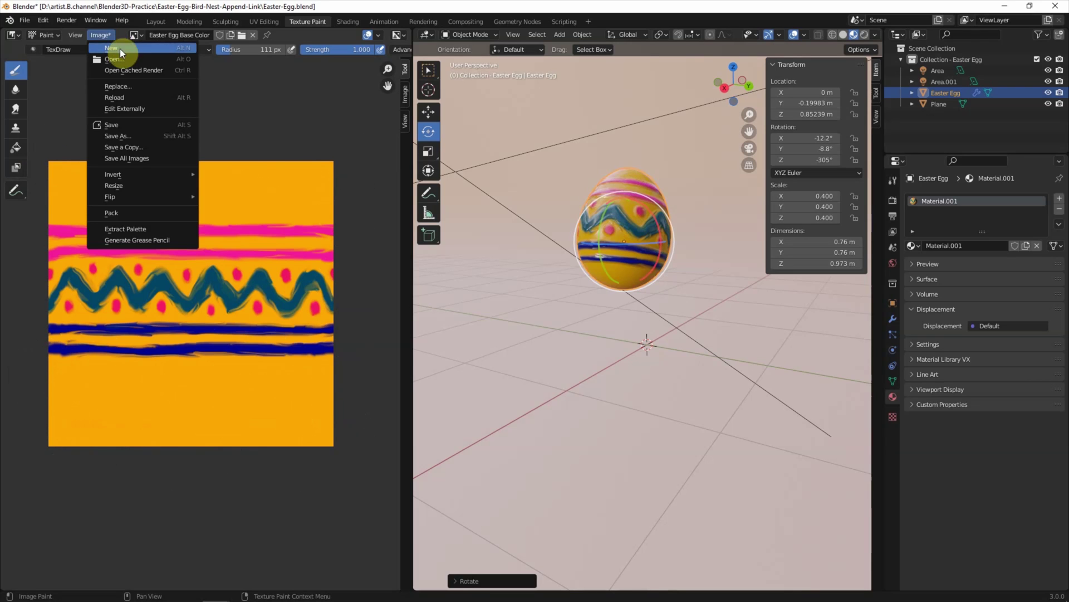
left_click(129, 135)
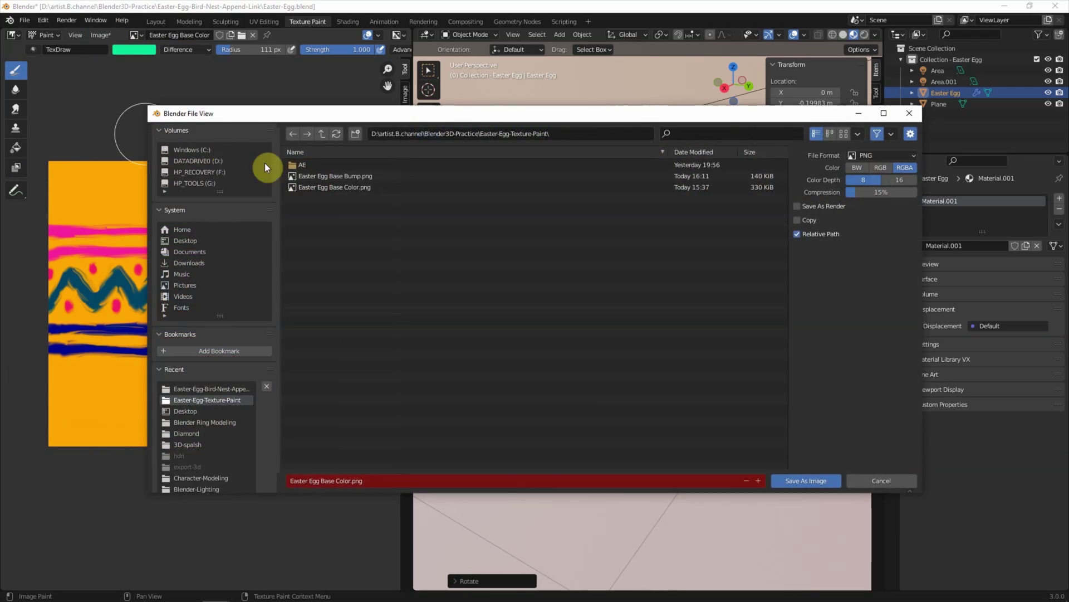
left_click(350, 480)
type("-2")
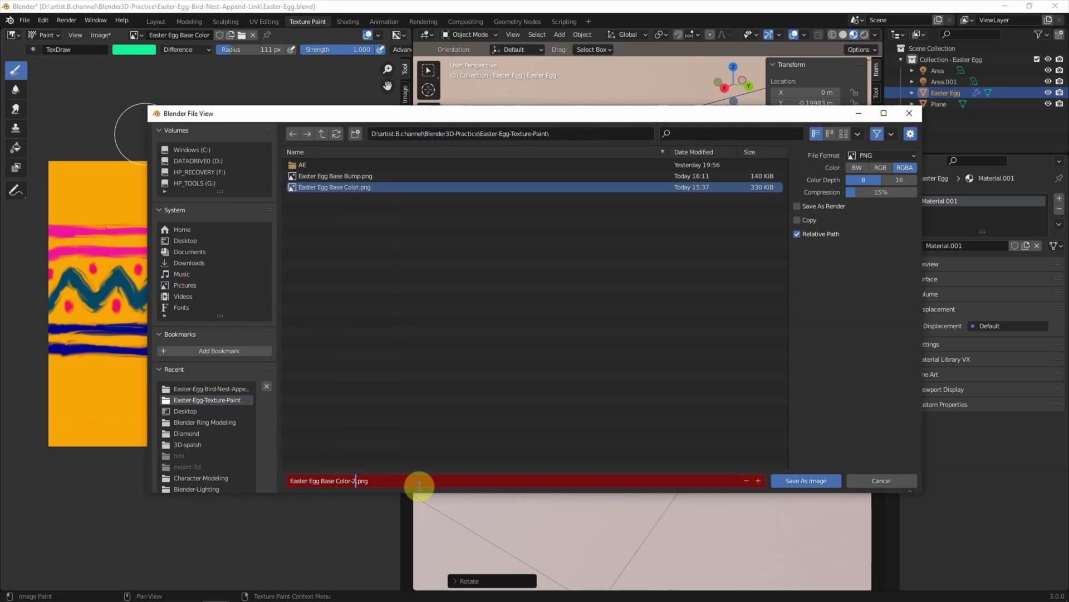
left_click(794, 482)
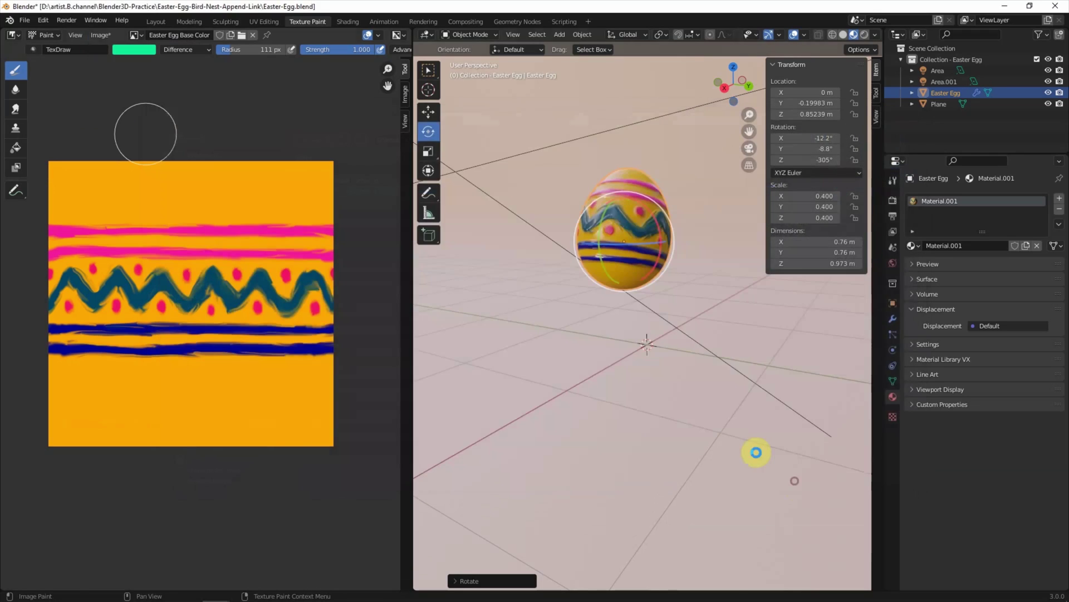
left_click(21, 21)
left_click(48, 87)
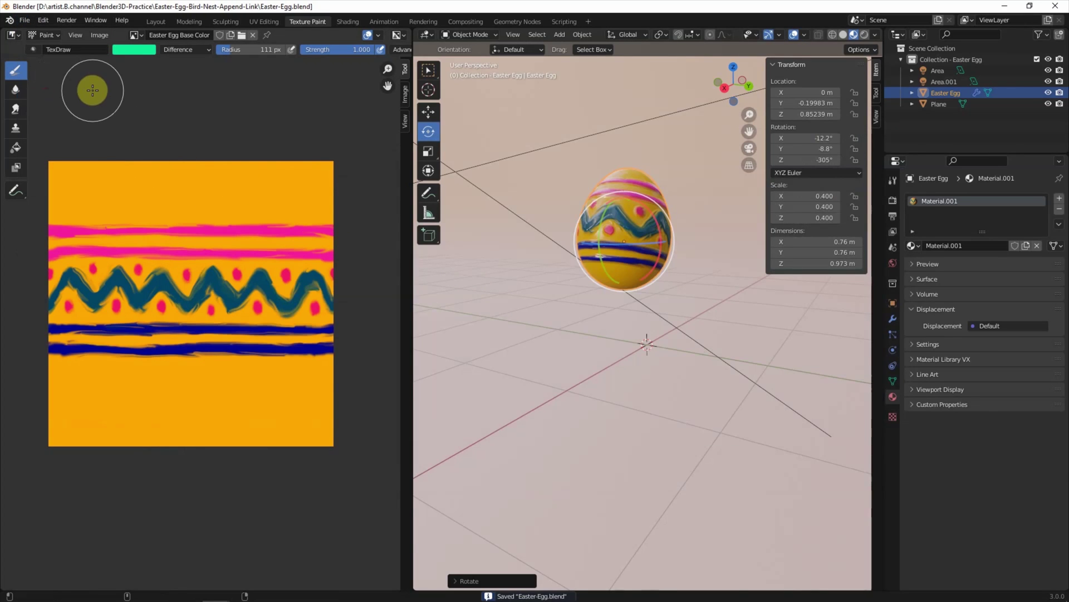
key("alt+Tab")
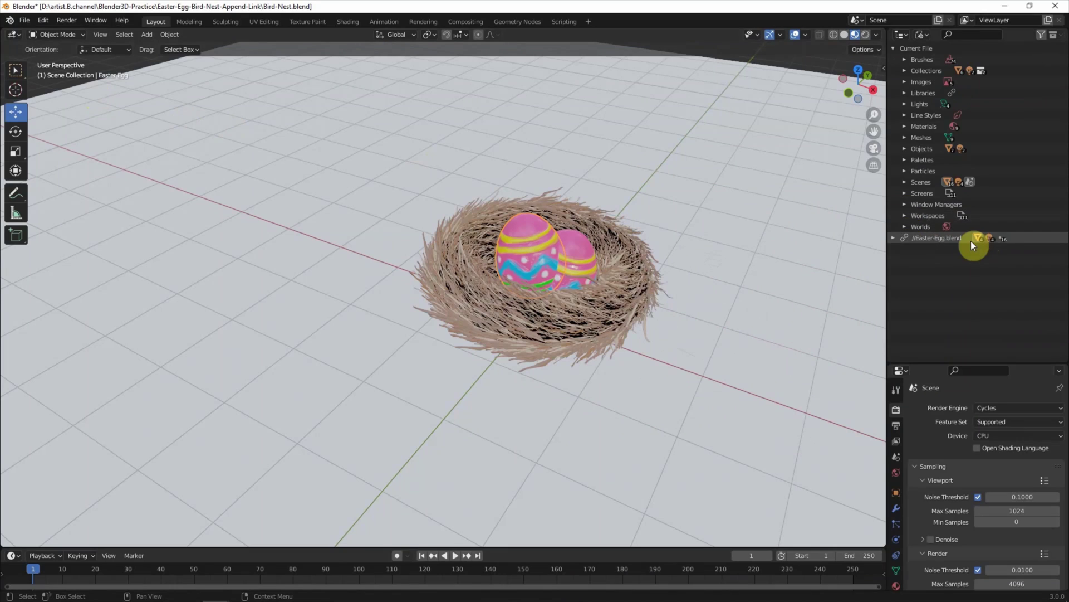
Step: Reload the //Easter-Egg.blend library so the linked egg shows its yellow-orange pattern
right_click(957, 238)
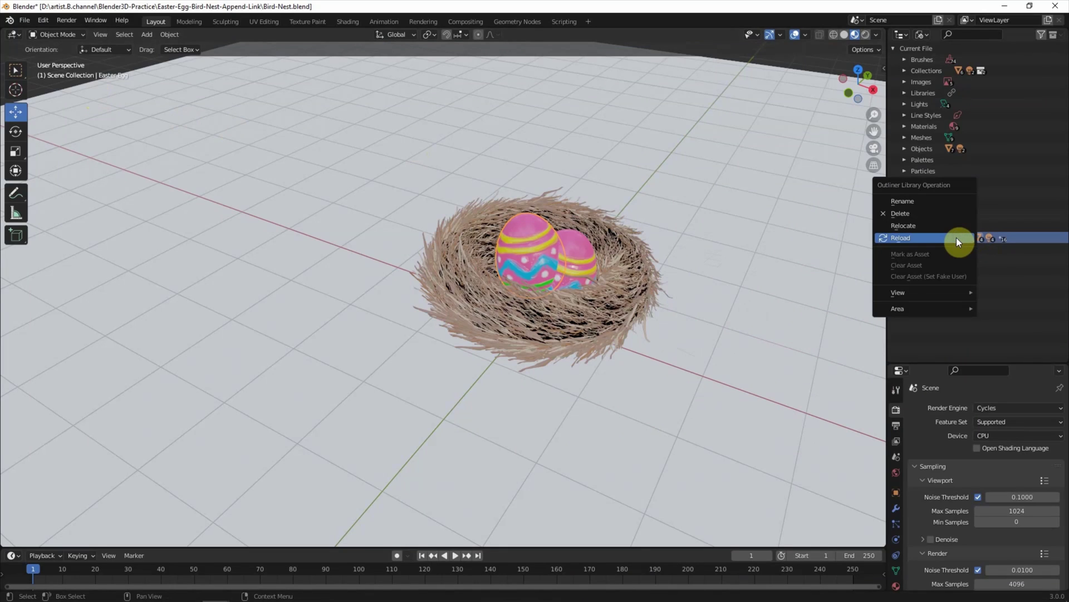
left_click(956, 237)
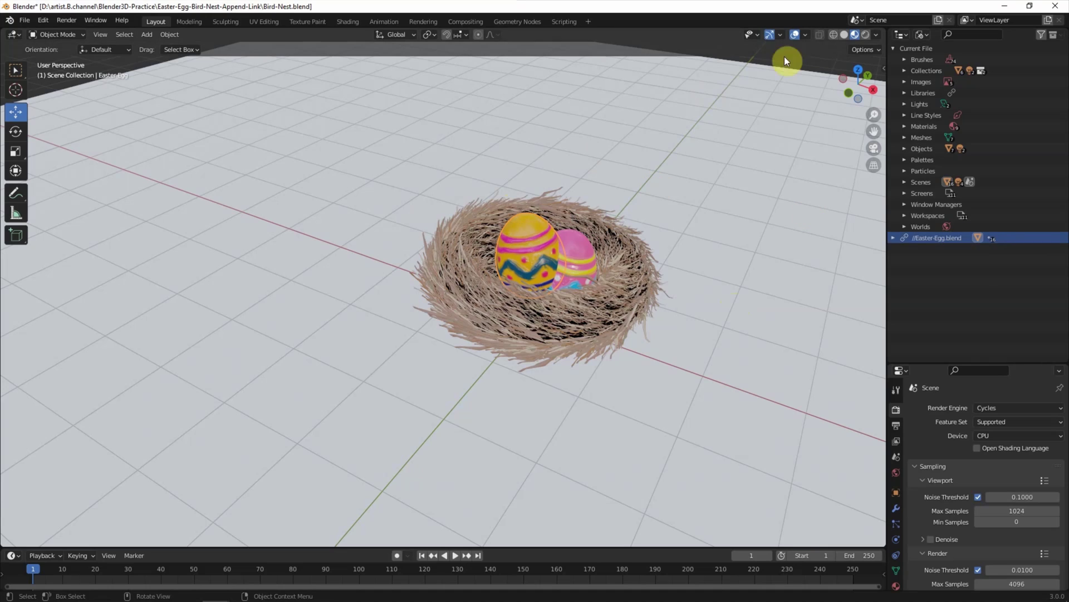
left_click(922, 38)
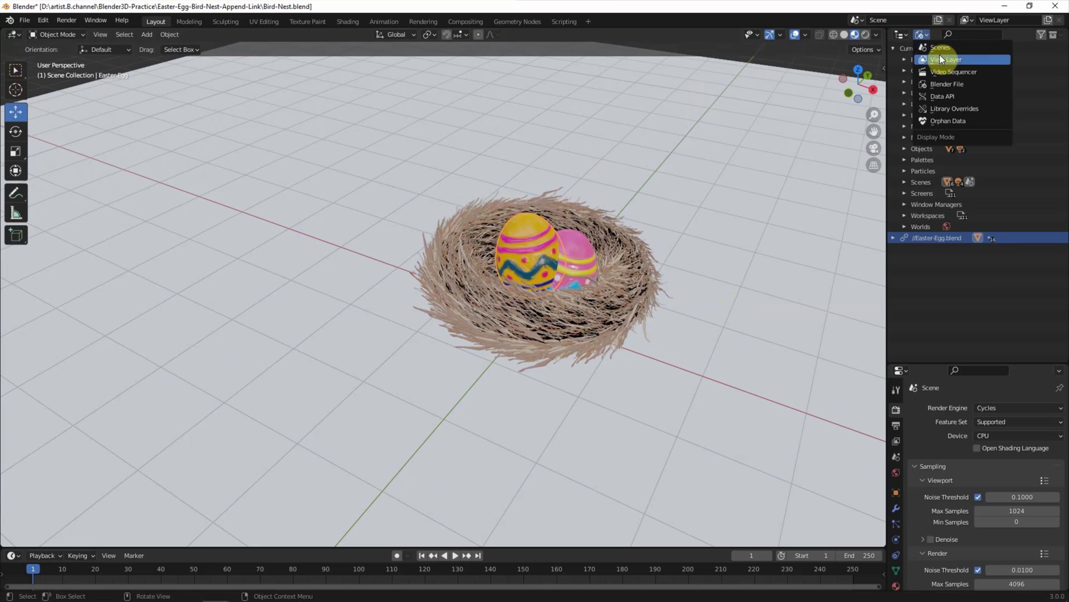
Step: Switch the Outliner to View Layer and select the Easter Egg together with the Nest
left_click(940, 56)
left_click(937, 93)
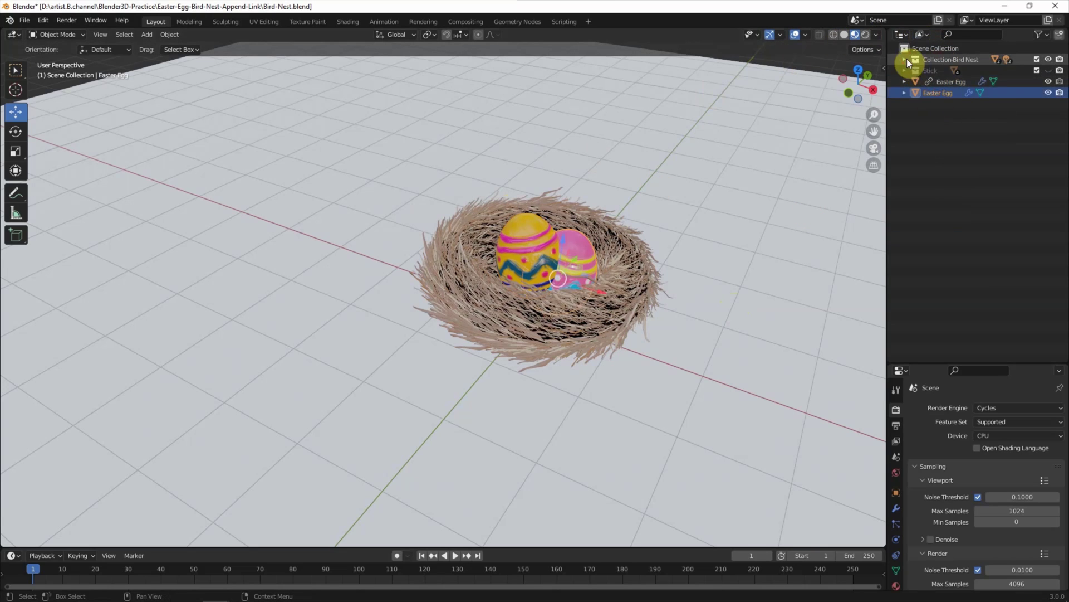
left_click(904, 59)
left_click(947, 93, "ctrl")
scroll(606, 262, "up", 3)
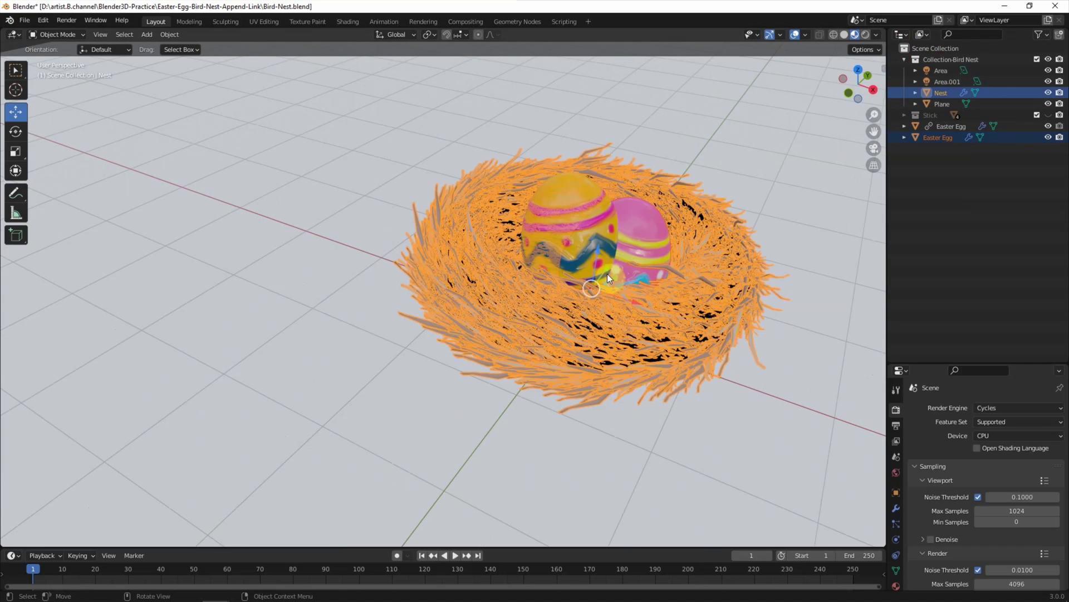
Step: Move the Nest and linked egg to a new position in the scene
key("g")
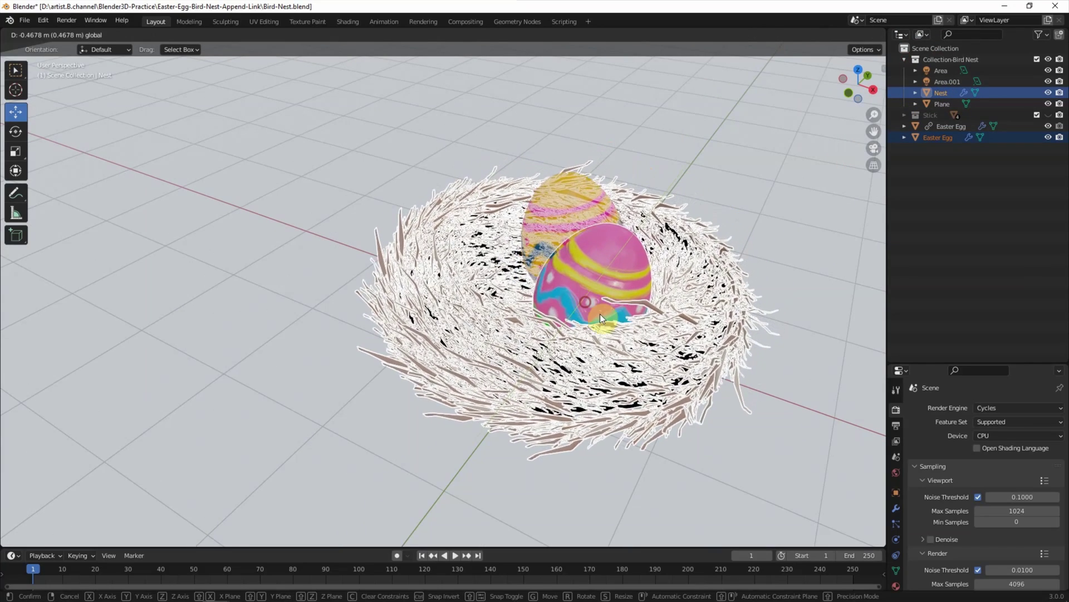
left_click(604, 333)
key("g")
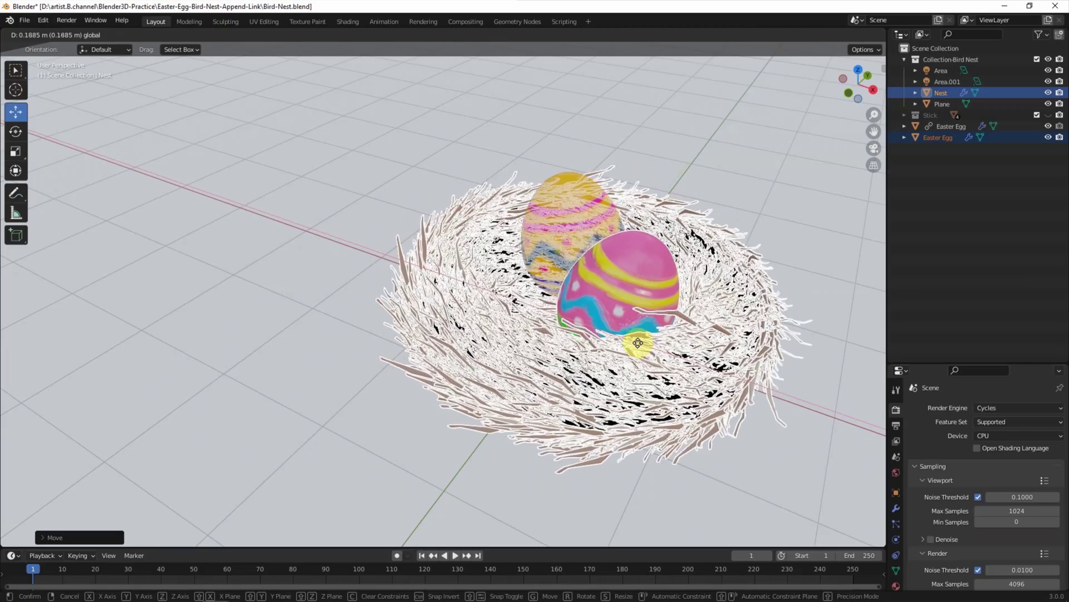
left_click(640, 348)
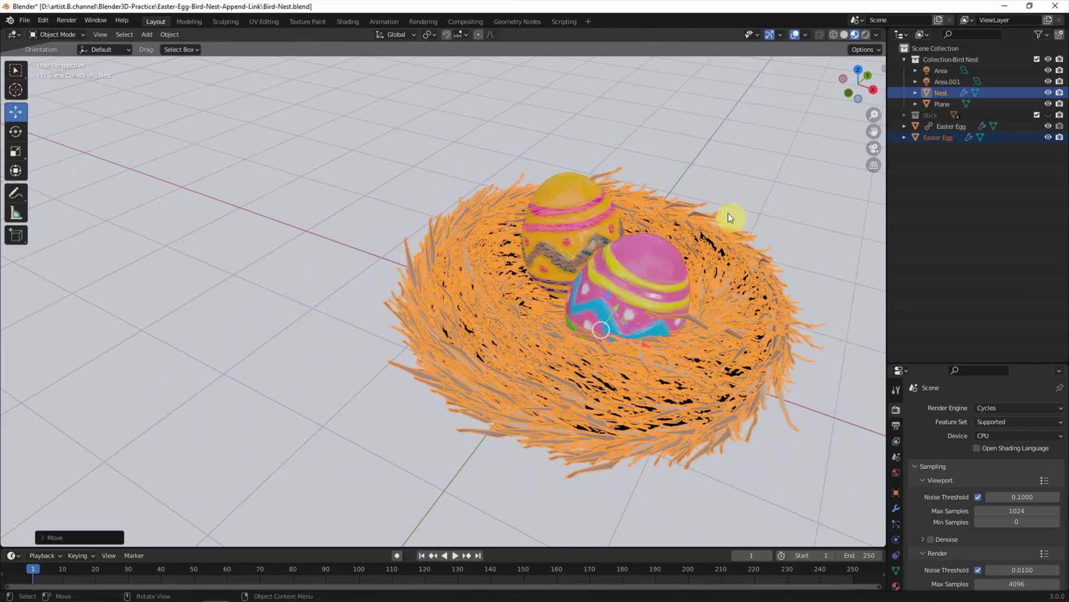
mouse_move(756, 166)
middle_mouse_down()
mouse_move(727, 230)
mouse_move(730, 217)
middle_mouse_up()
Step: Settle the pink egg upright in the nest beside the yellow egg, then preview it rendered
left_click(643, 332)
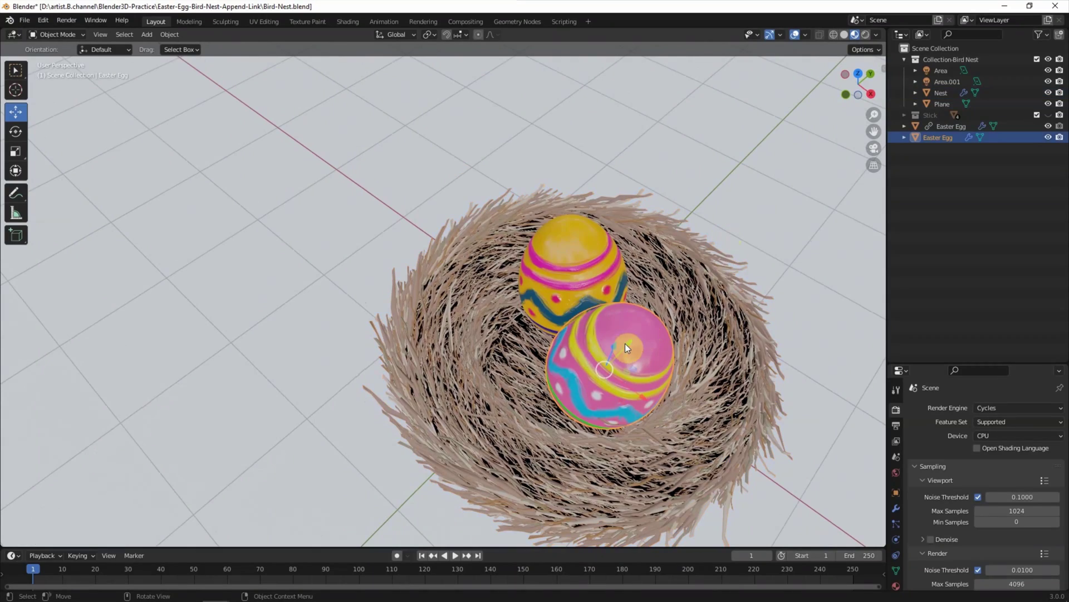
left_click_drag(623, 343, 598, 362)
mouse_move(677, 337)
middle_mouse_down()
mouse_move(687, 303)
mouse_move(665, 297)
middle_mouse_up()
key("r")
left_click(620, 249)
mouse_move(621, 248)
middle_mouse_down()
mouse_move(636, 251)
mouse_move(638, 266)
middle_mouse_up()
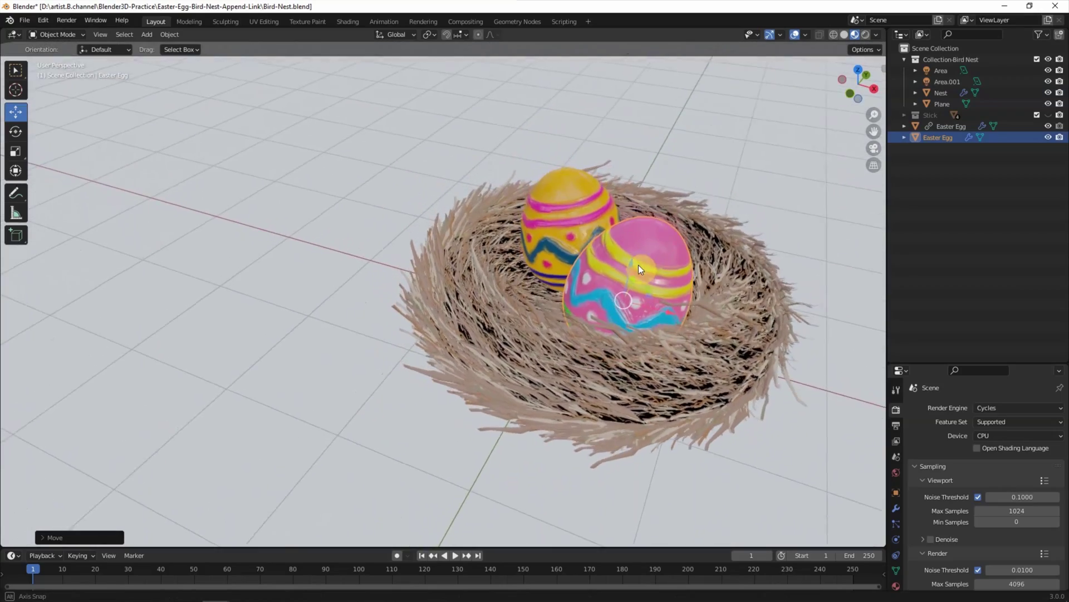
scroll(642, 269, "up", 2)
key("z")
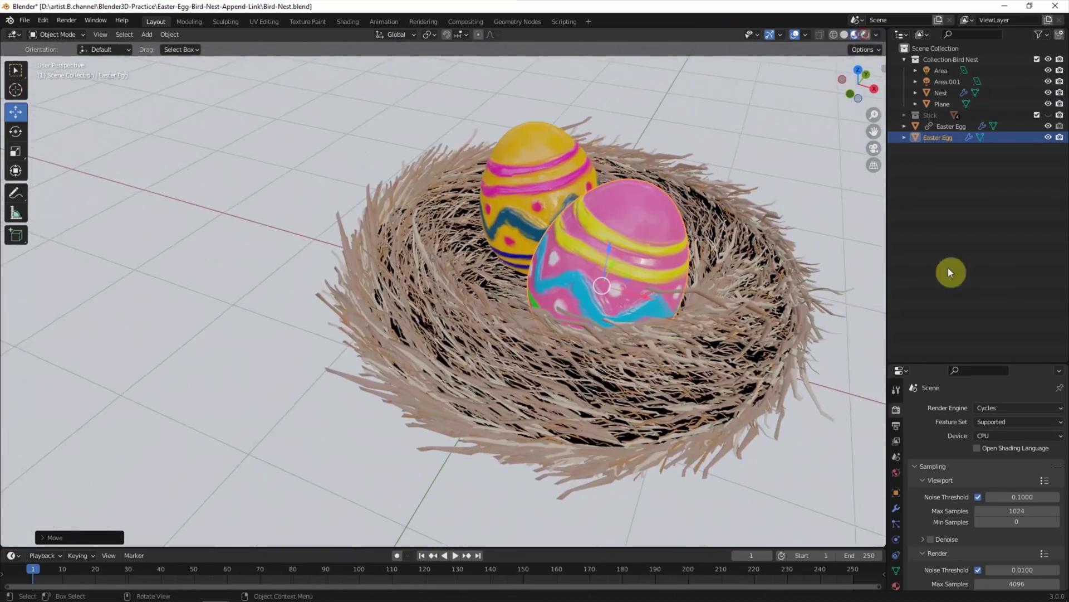
left_click(974, 247)
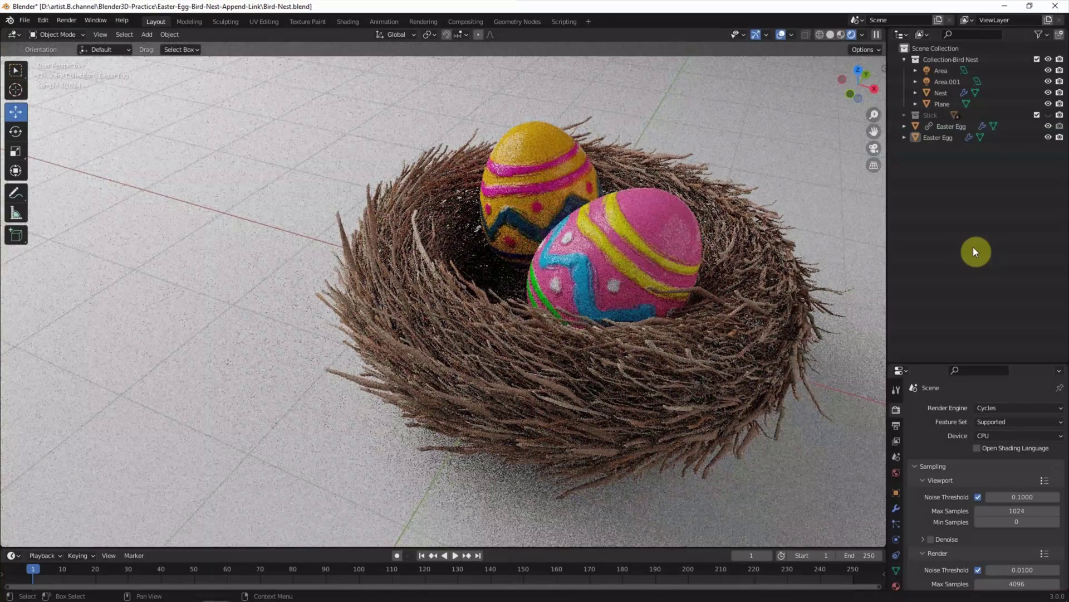